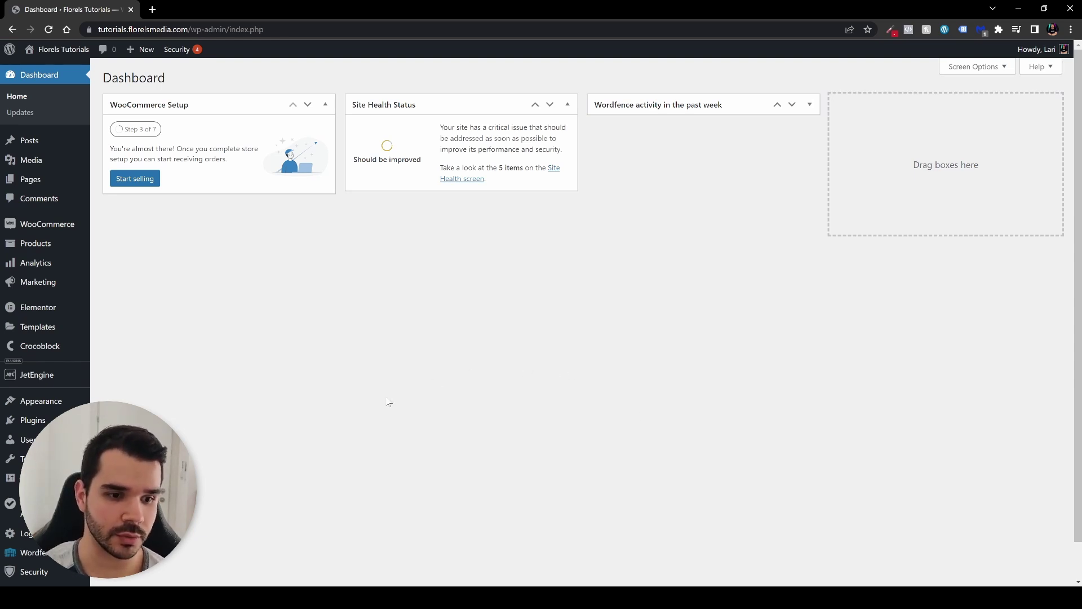
Install the Polylang and Polylang Connect for Elementor plugins, and activate Polylang
{"action": "left_click", "coordinate": [42, 421]}
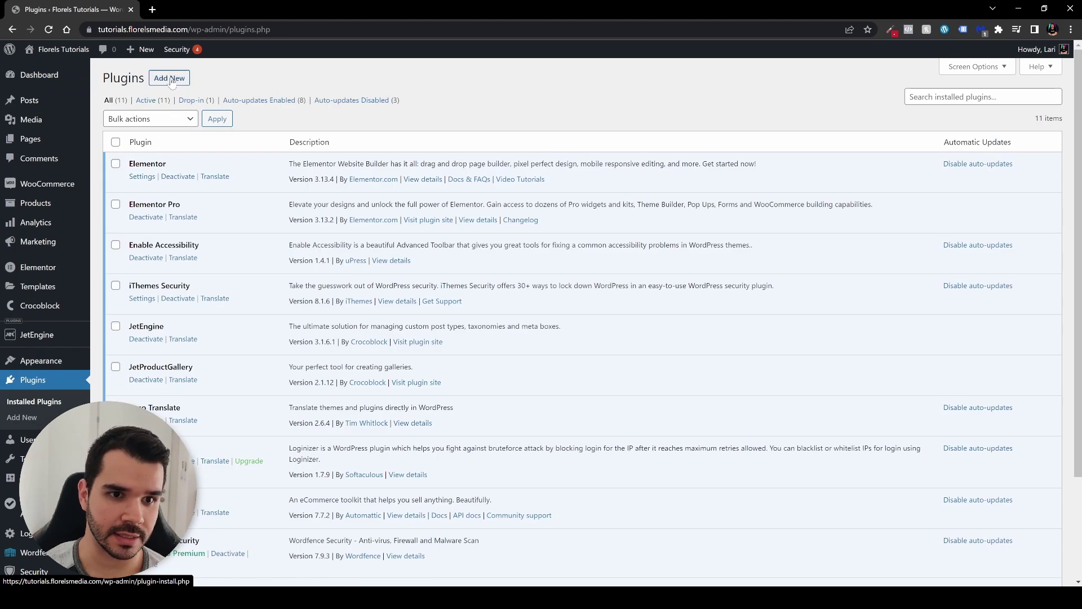
{"action": "left_click", "coordinate": [169, 77]}
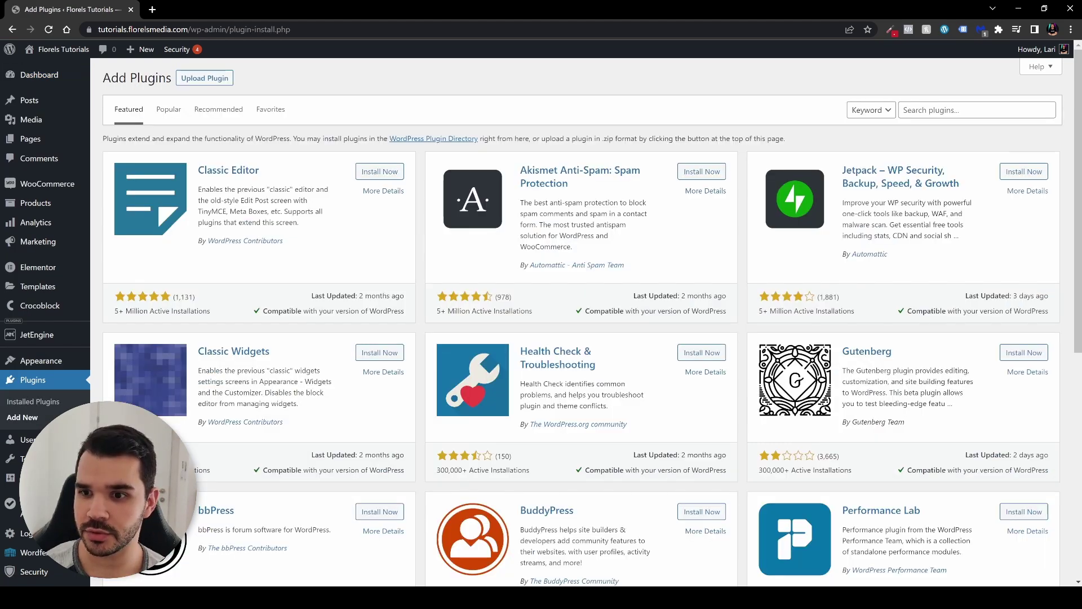
{"action": "type", "text": "polylan"}
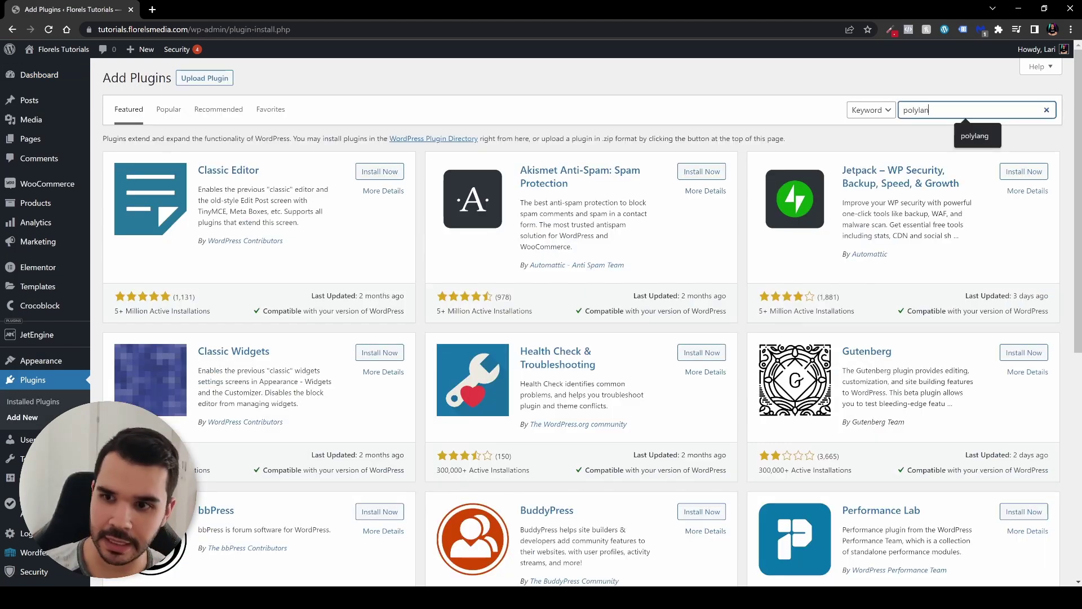
{"action": "type", "text": "g"}
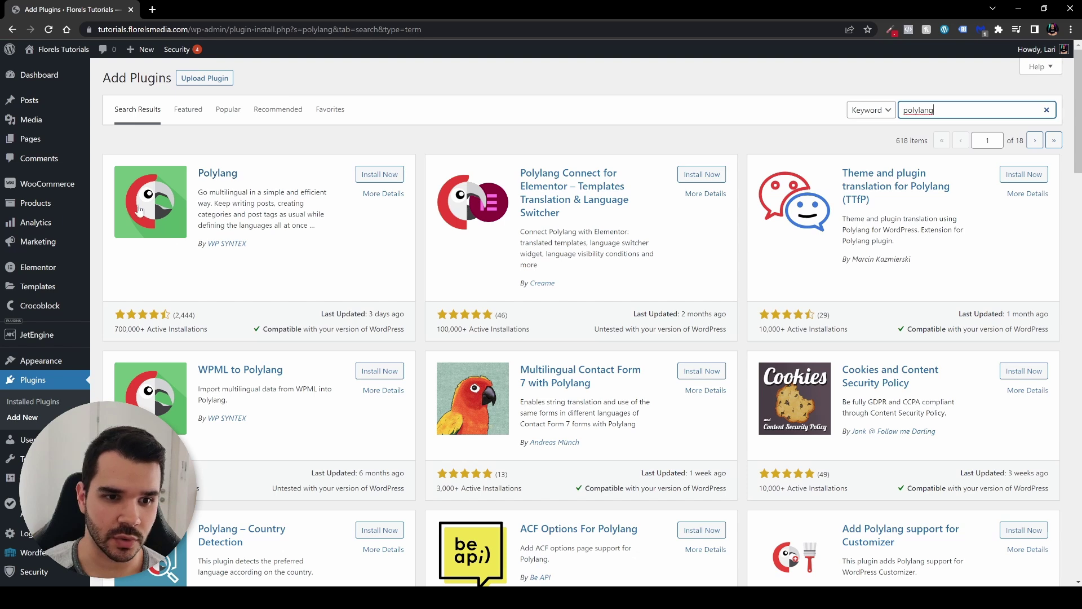
{"action": "left_click", "coordinate": [379, 175]}
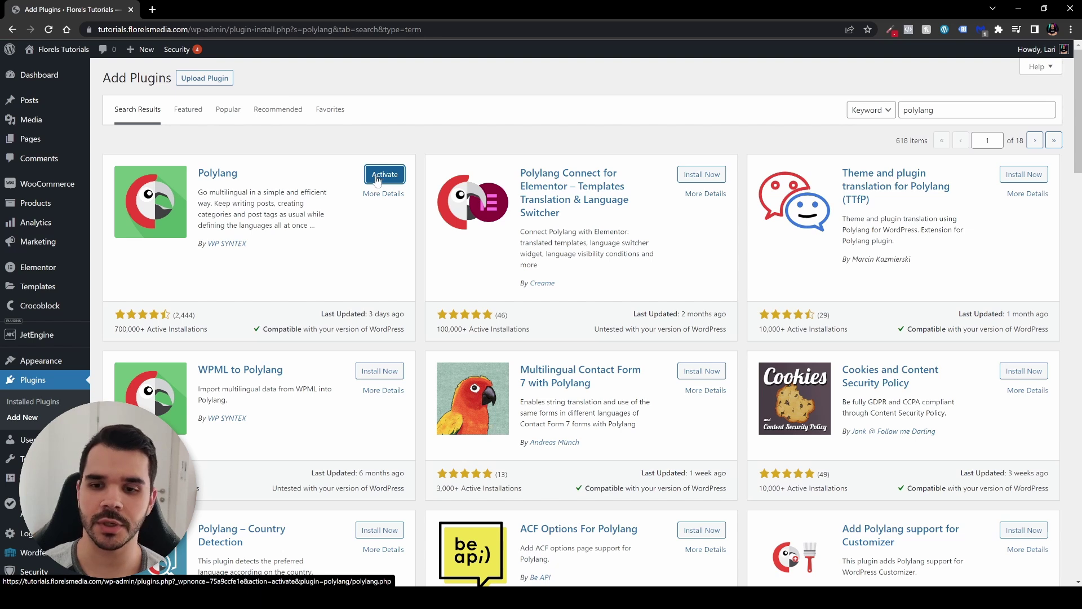
{"action": "left_click", "coordinate": [700, 177]}
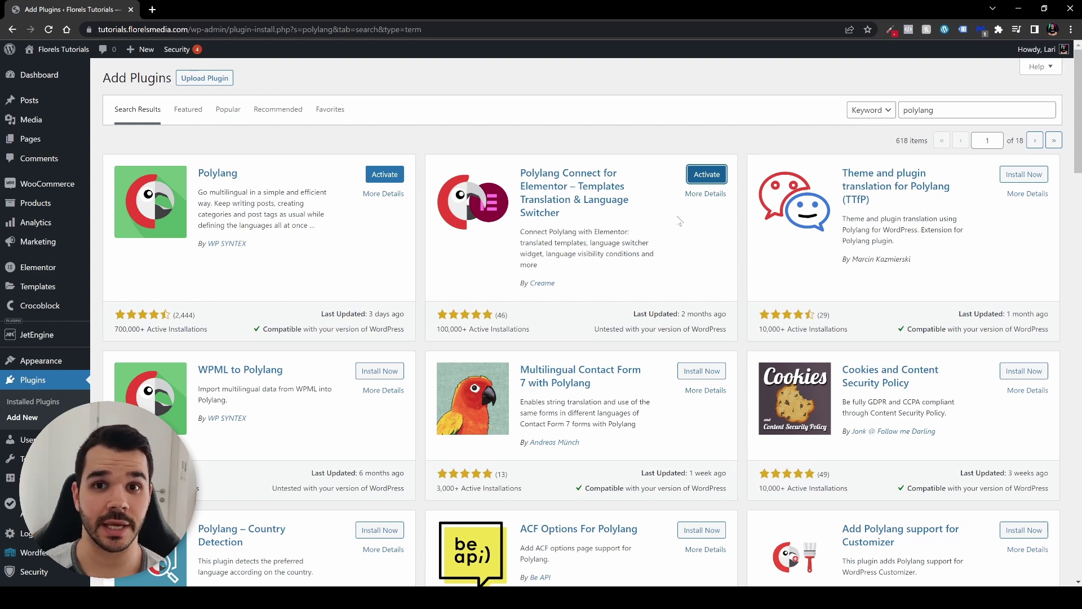
{"action": "left_click", "coordinate": [384, 177]}
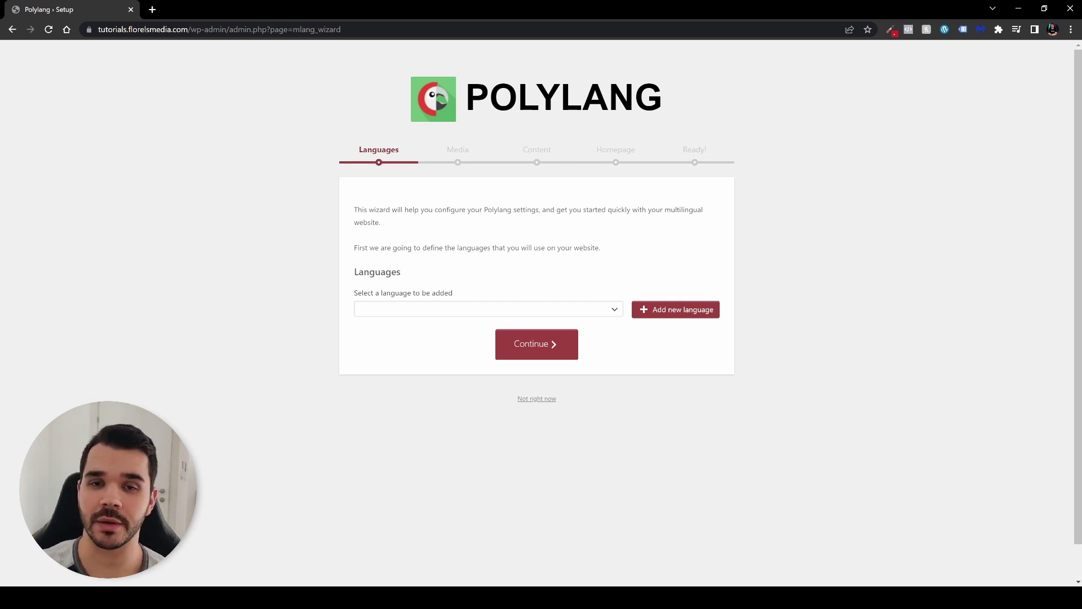
Add English - en_US to the website's languages in the Polylang setup wizard
{"action": "left_click", "coordinate": [553, 311]}
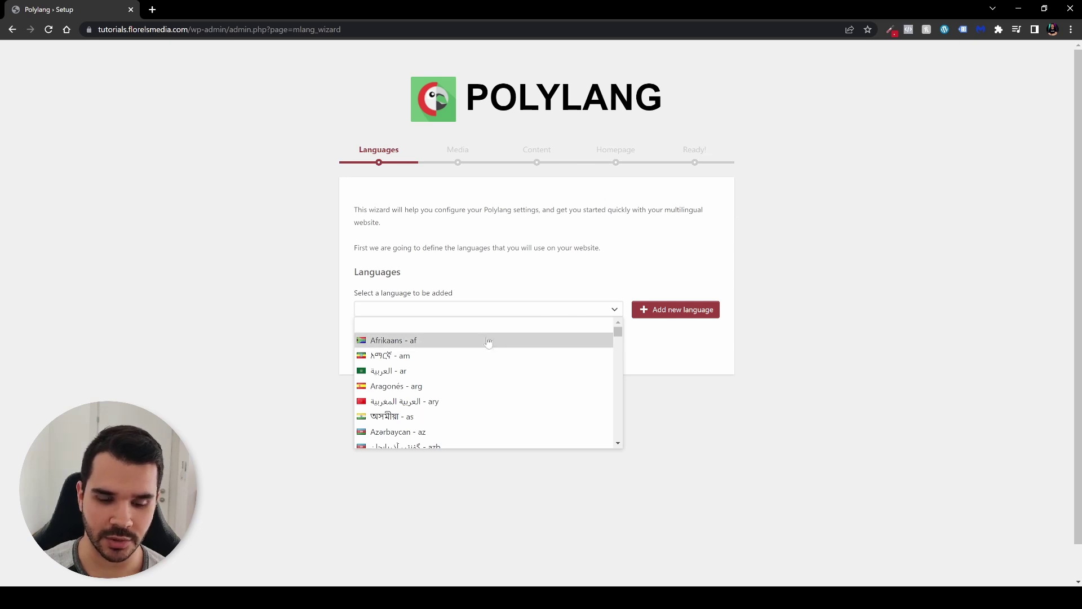
{"action": "scroll", "coordinate": [510, 374], "scroll_direction": "down", "scroll_amount": 20}
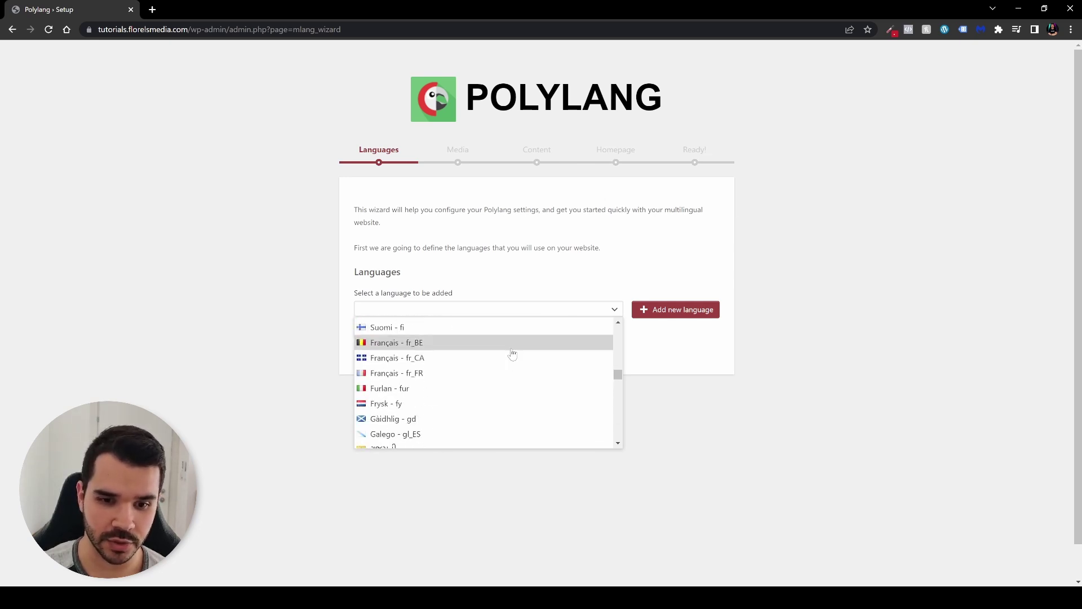
{"action": "scroll", "coordinate": [512, 354], "scroll_direction": "up", "scroll_amount": 20}
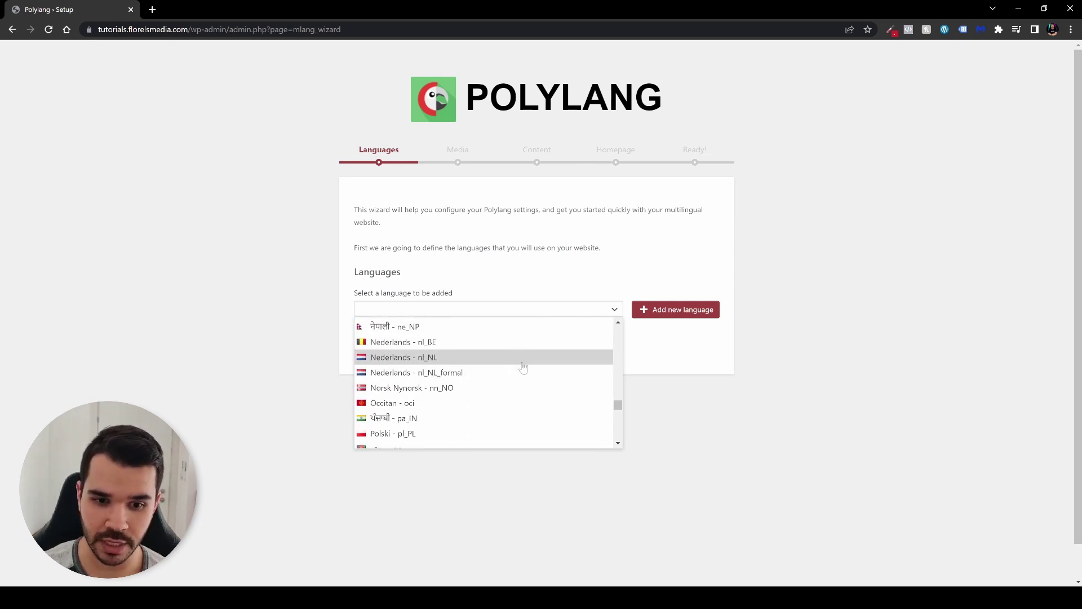
{"action": "left_click", "coordinate": [510, 313]}
{"action": "left_click", "coordinate": [510, 313]}
{"action": "scroll", "coordinate": [508, 364], "scroll_direction": "down", "scroll_amount": 8}
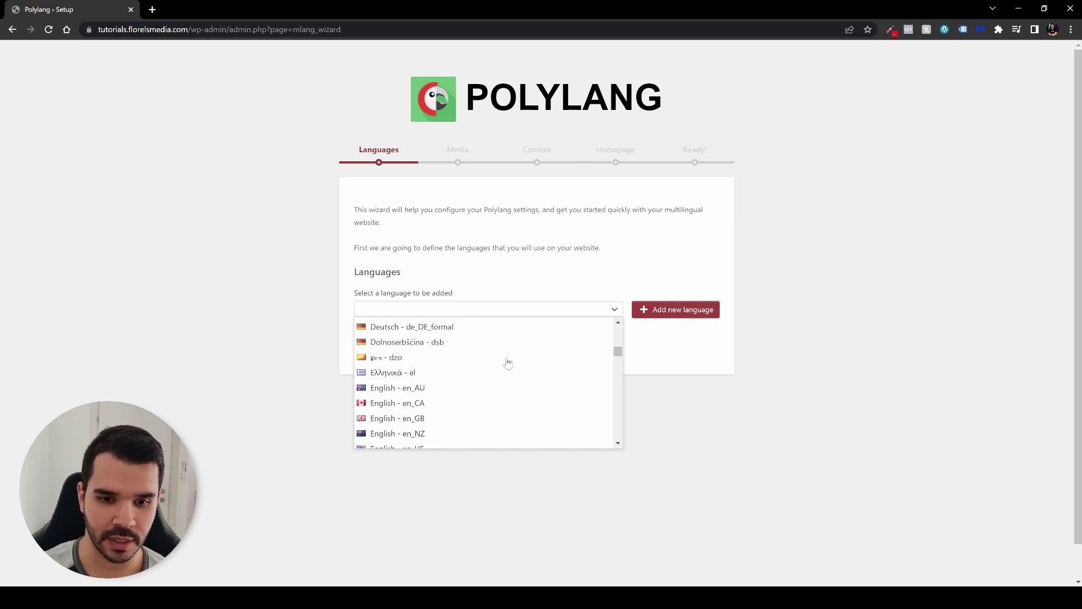
{"action": "scroll", "coordinate": [507, 363], "scroll_direction": "up", "scroll_amount": 3}
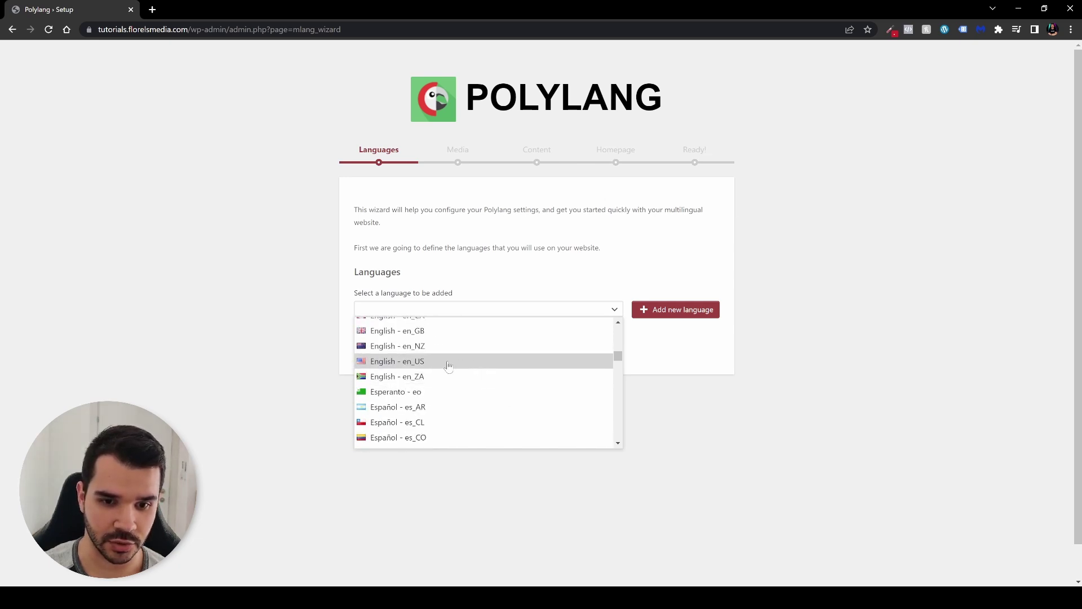
{"action": "left_click", "coordinate": [407, 364]}
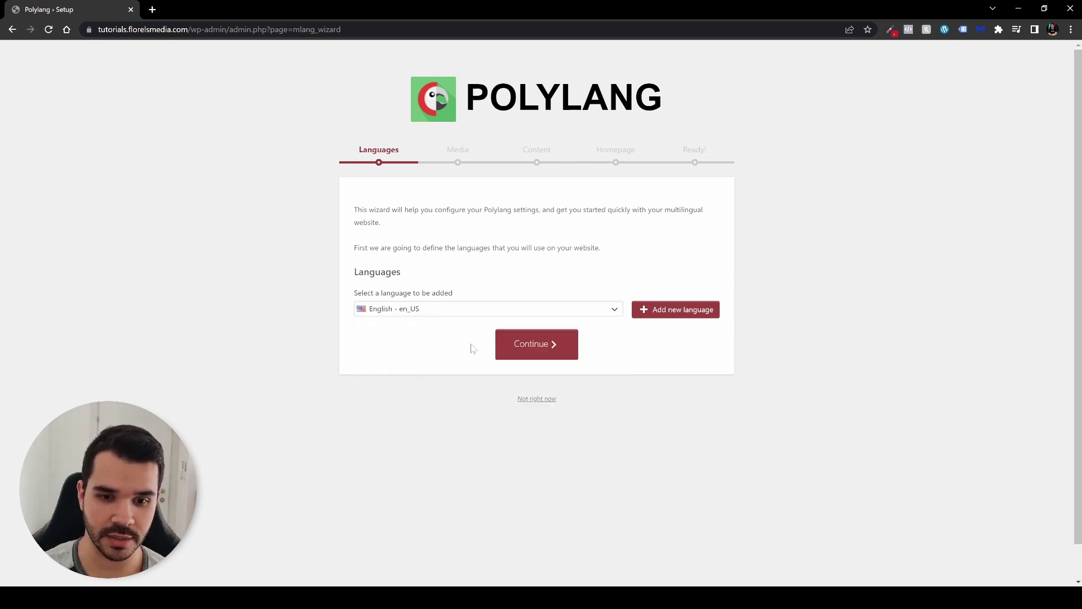
{"action": "left_click", "coordinate": [664, 313]}
Add Français - fr_FR as the second website language and continue to the wizard's media stage
{"action": "left_click", "coordinate": [440, 312]}
{"action": "scroll", "coordinate": [515, 383], "scroll_direction": "down", "scroll_amount": 5}
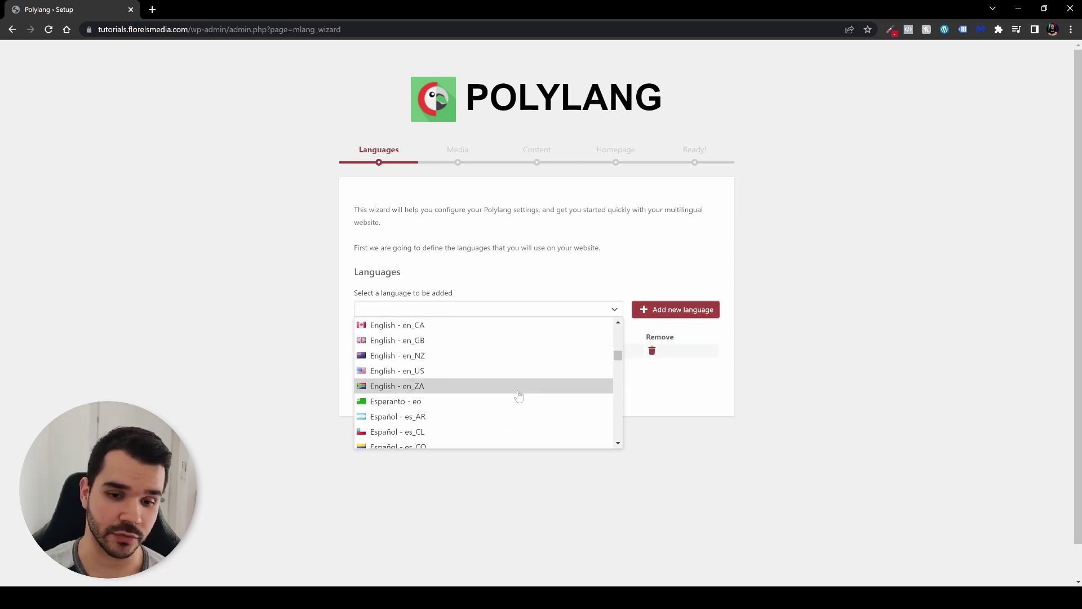
{"action": "scroll", "coordinate": [515, 376], "scroll_direction": "down", "scroll_amount": 10}
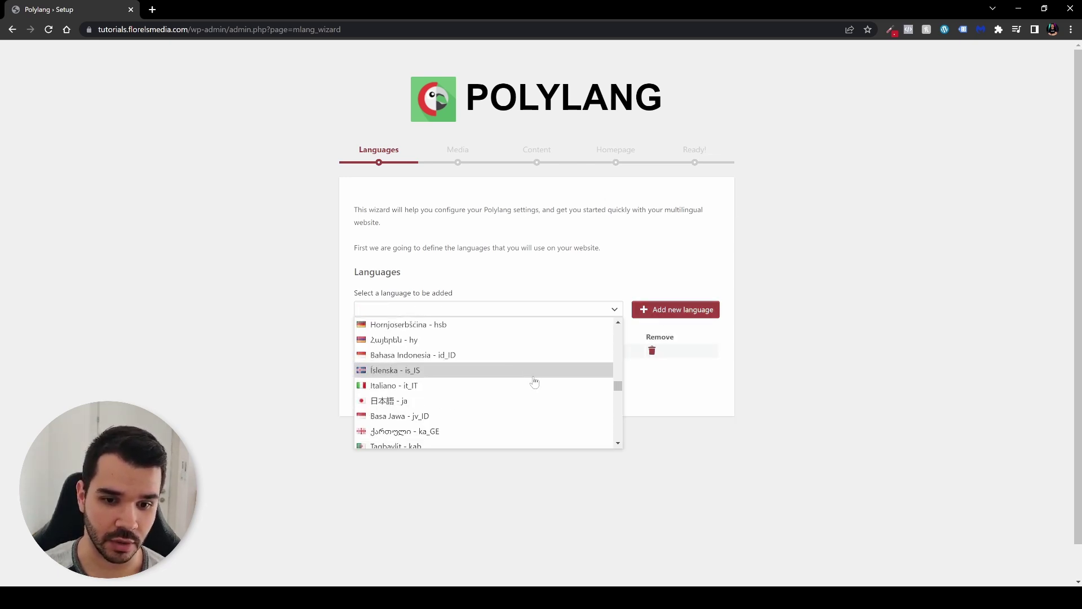
{"action": "scroll", "coordinate": [513, 381], "scroll_direction": "down", "scroll_amount": 8}
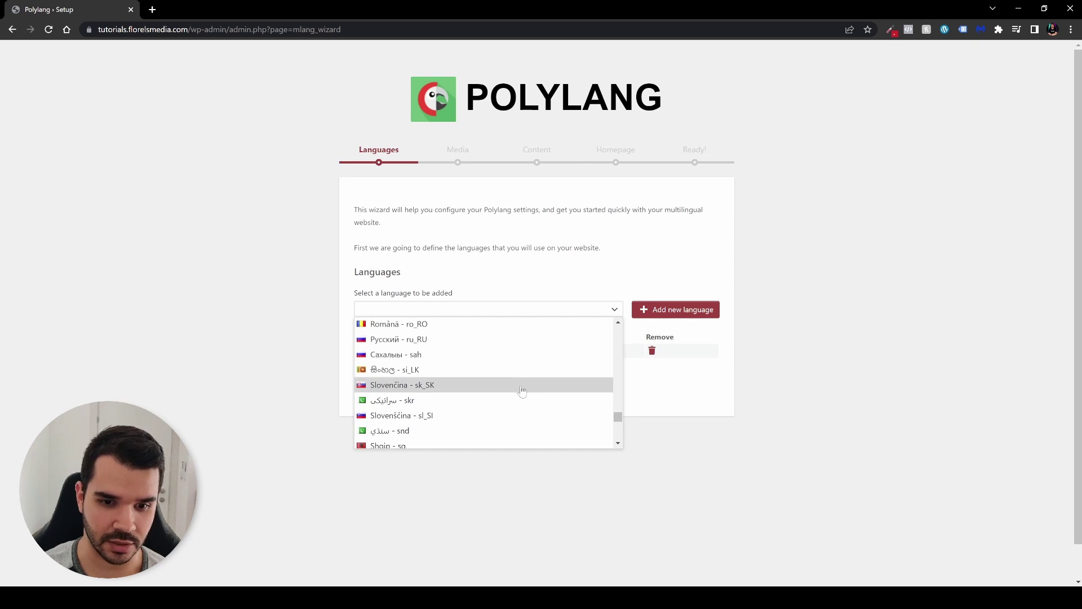
{"action": "scroll", "coordinate": [510, 379], "scroll_direction": "up", "scroll_amount": 20}
{"action": "scroll", "coordinate": [498, 374], "scroll_direction": "down", "scroll_amount": 8}
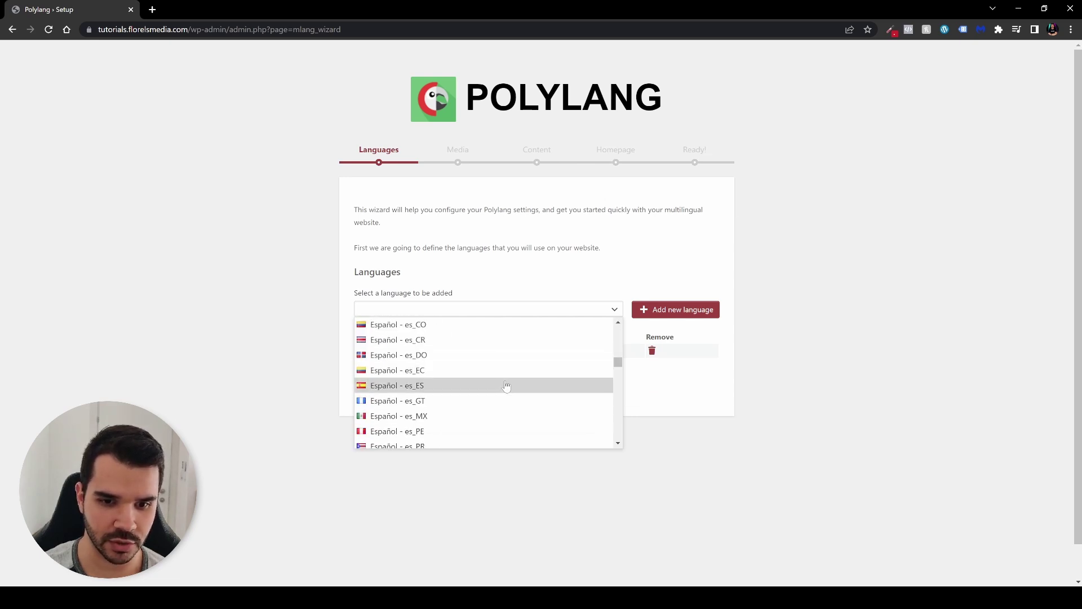
{"action": "left_click", "coordinate": [504, 383]}
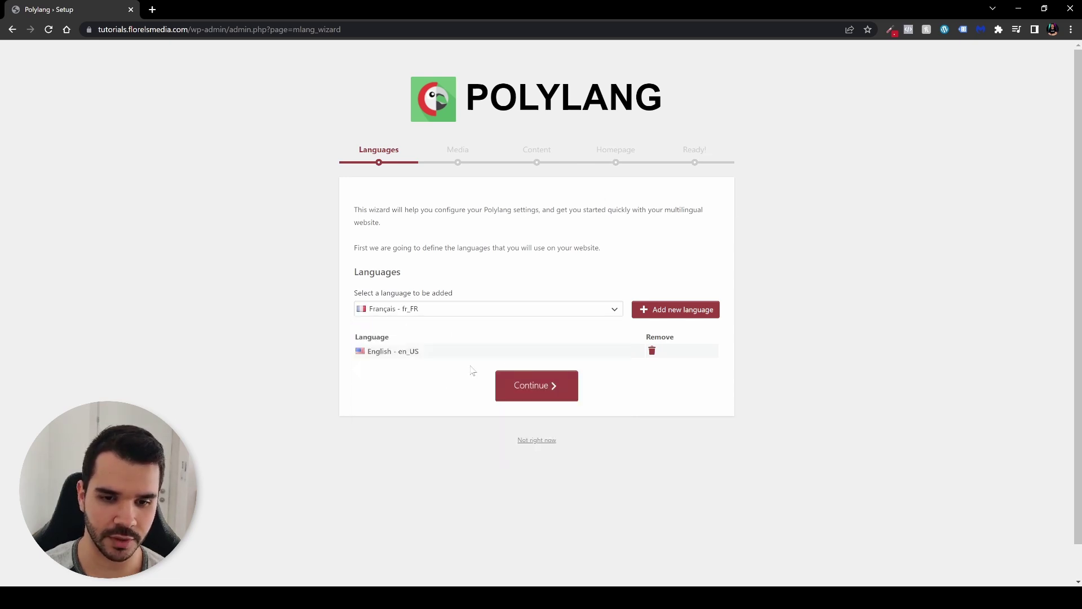
{"action": "left_click", "coordinate": [550, 388]}
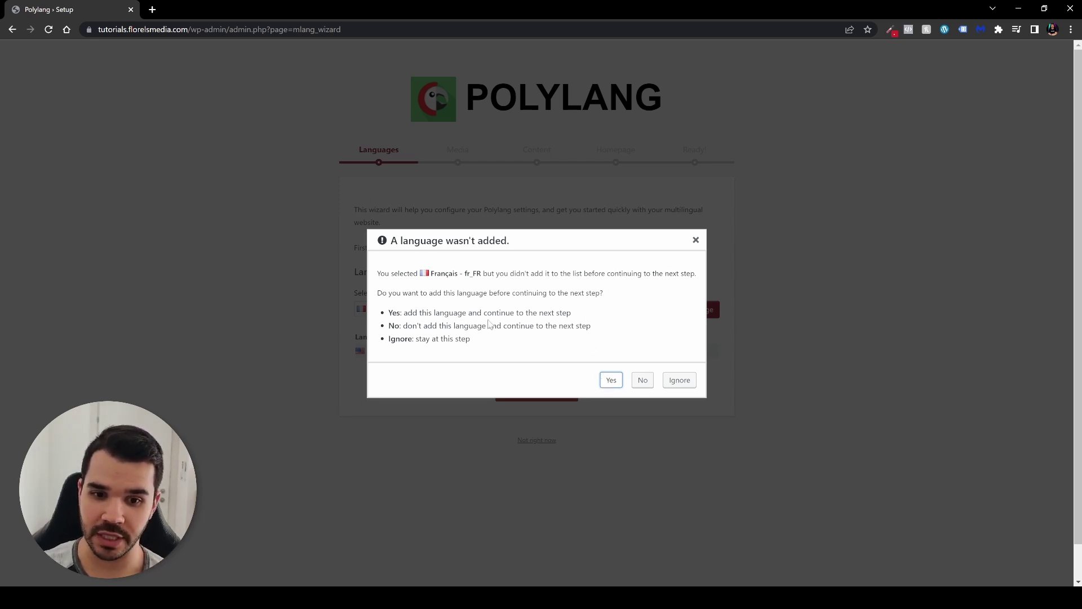
{"action": "left_click", "coordinate": [603, 382]}
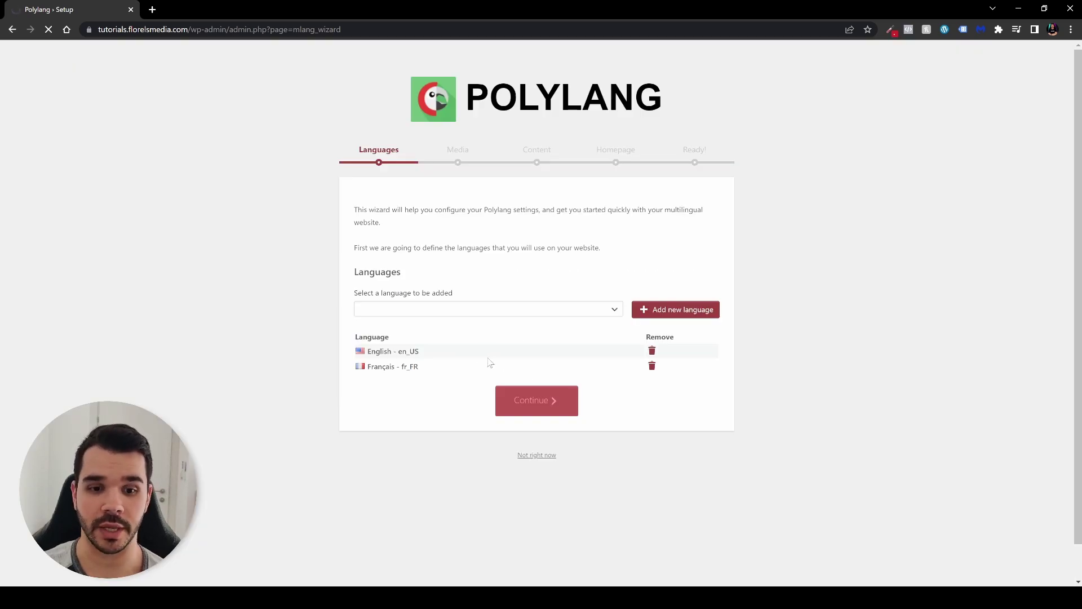
{"action": "left_click", "coordinate": [532, 394]}
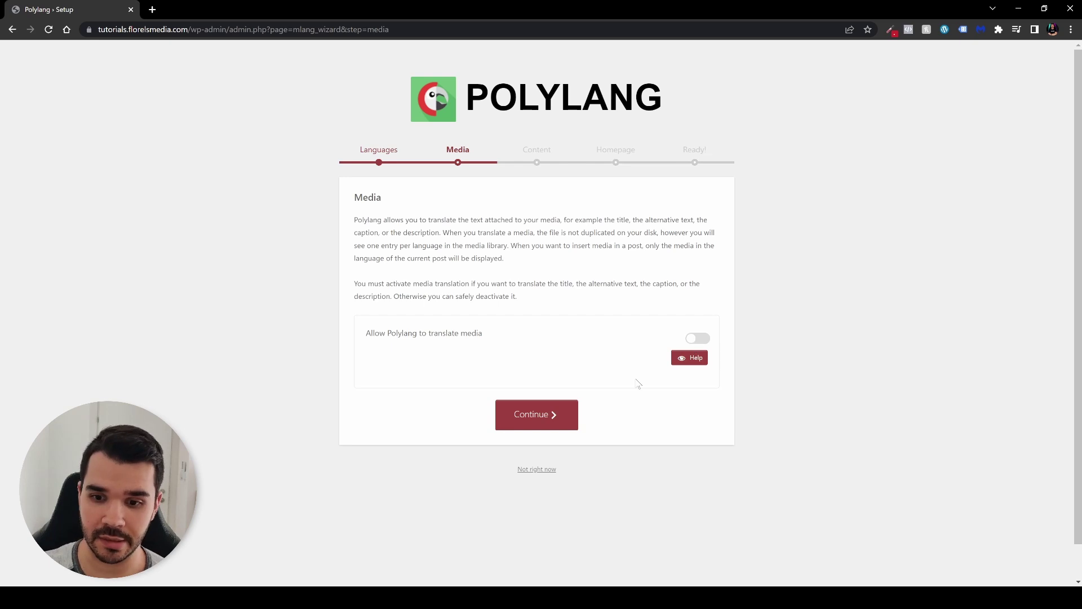
Finish the setup wizard with media translation off and English - en_US assigned to content without a language, and return to the dashboard
{"action": "left_click", "coordinate": [552, 418]}
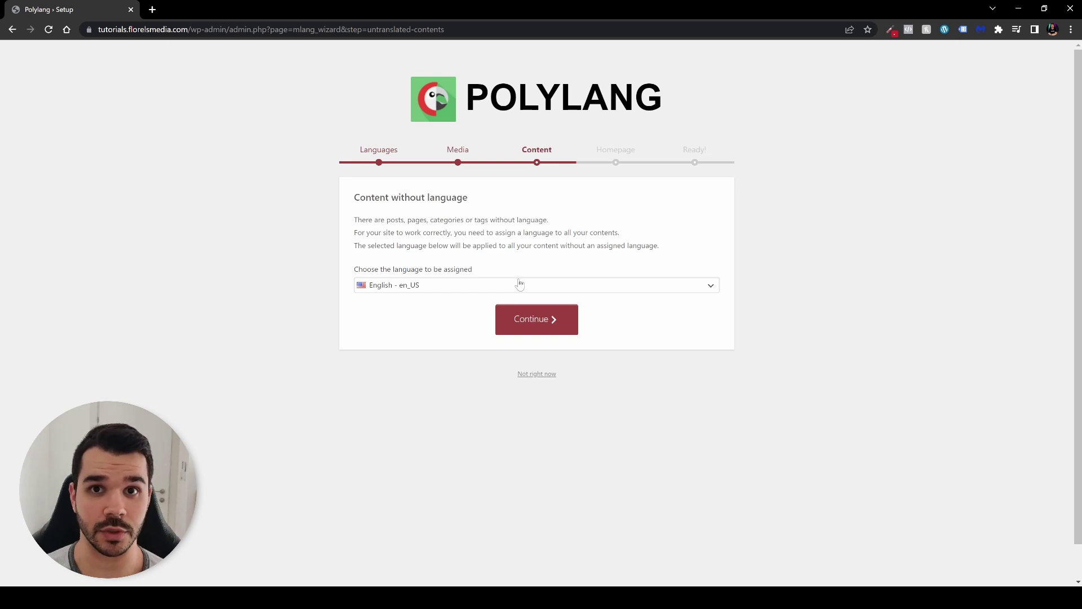
{"action": "left_click", "coordinate": [554, 325]}
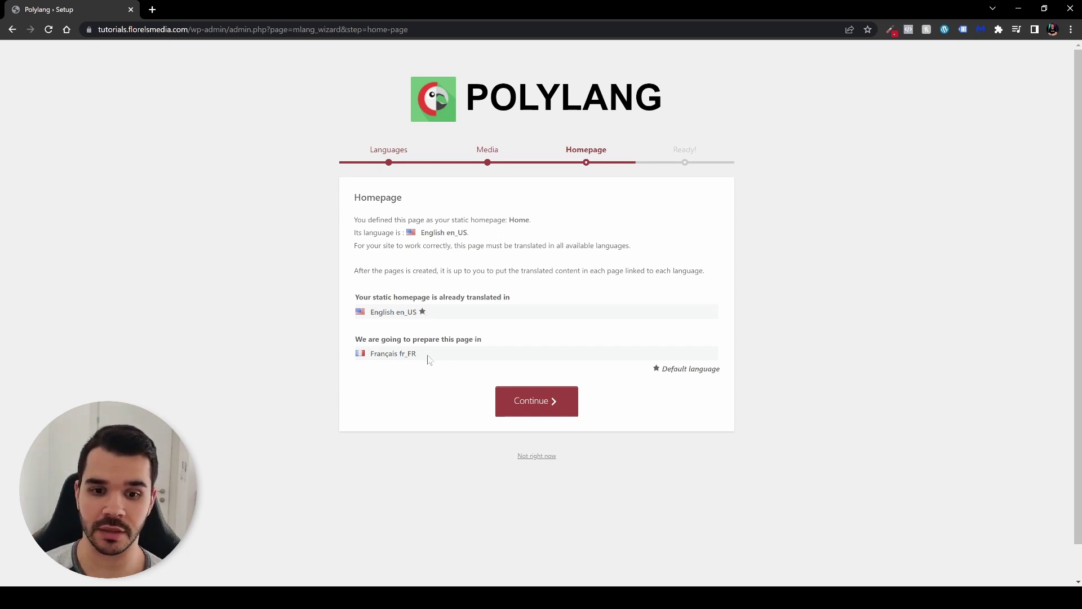
{"action": "left_click", "coordinate": [534, 404]}
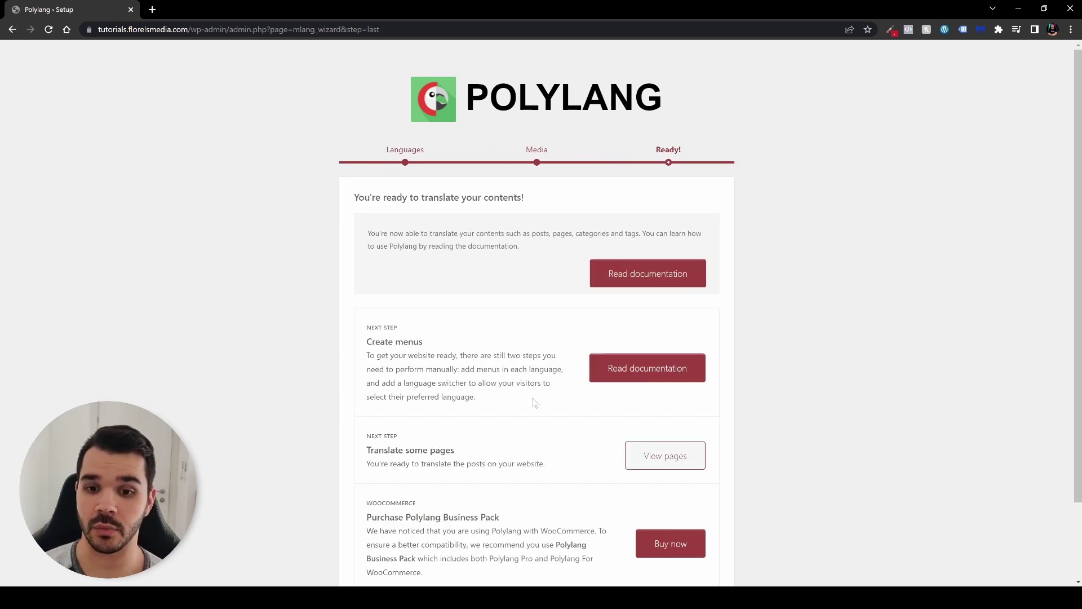
{"action": "scroll", "coordinate": [568, 353], "scroll_direction": "down", "scroll_amount": 2}
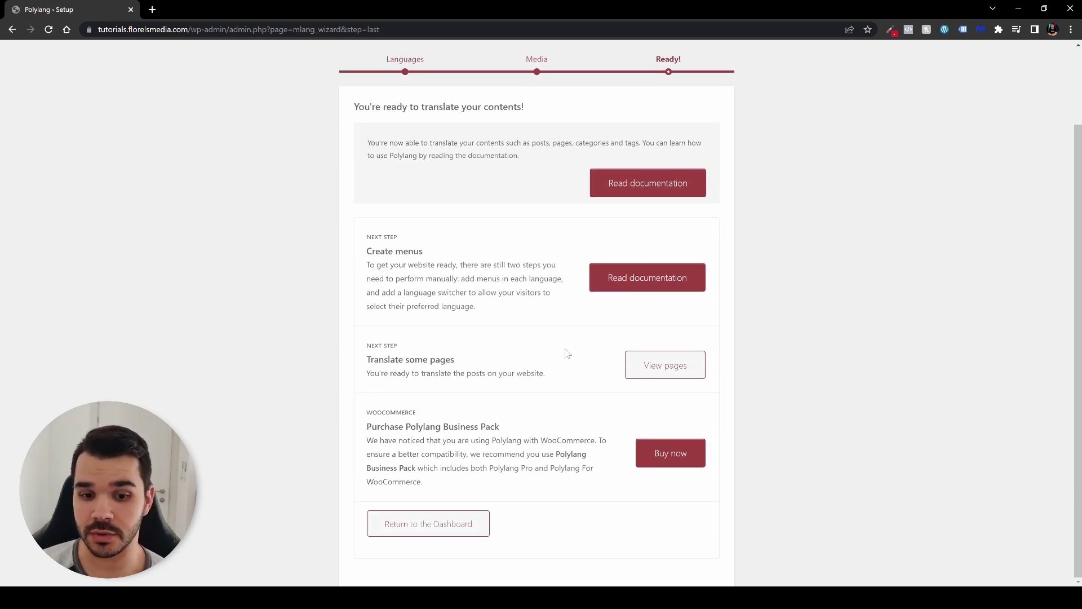
{"action": "left_click", "coordinate": [436, 535]}
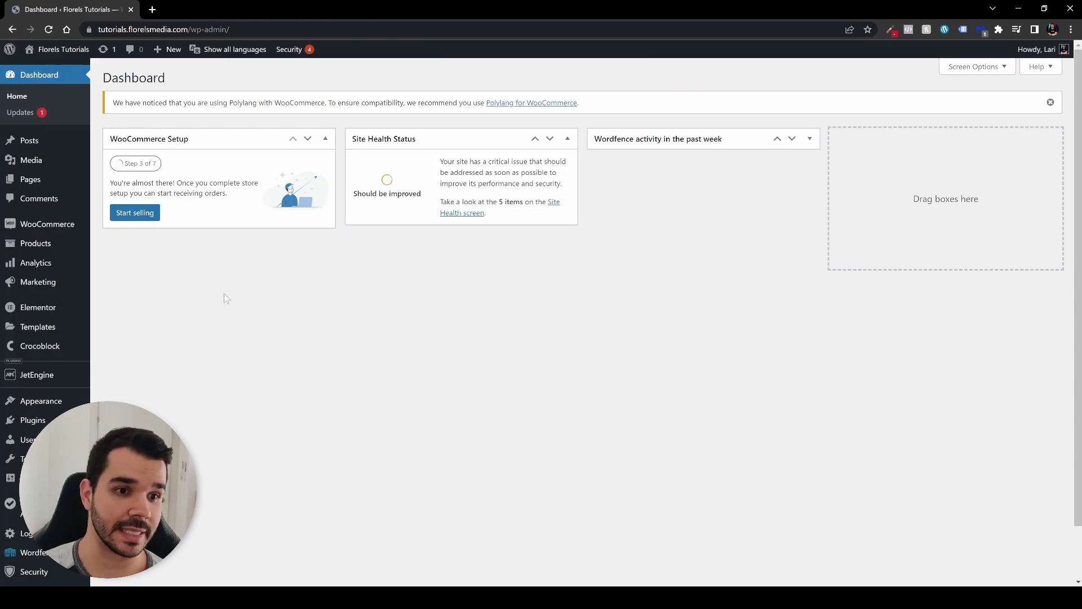
Activate the installed Polylang Connect for Elementor plugin
{"action": "left_click", "coordinate": [31, 419]}
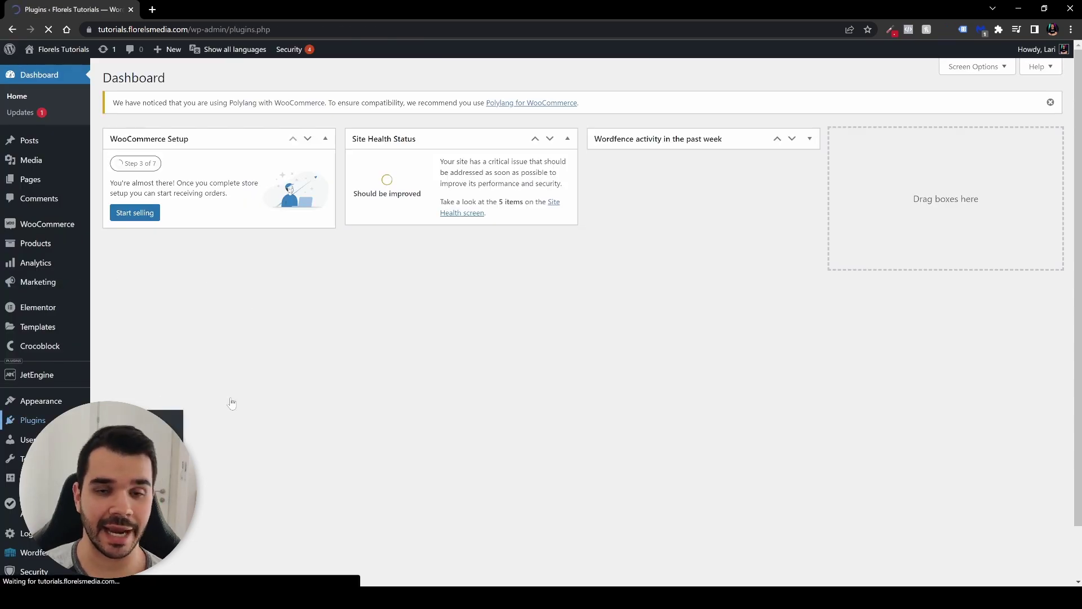
{"action": "scroll", "coordinate": [287, 372], "scroll_direction": "down", "scroll_amount": 4}
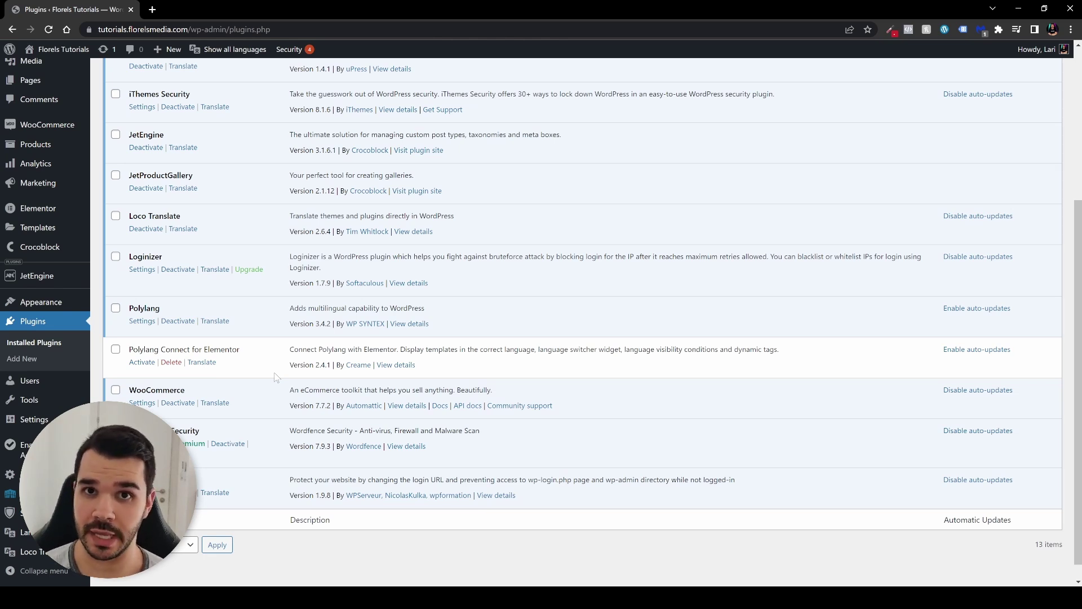
{"action": "left_click", "coordinate": [141, 361]}
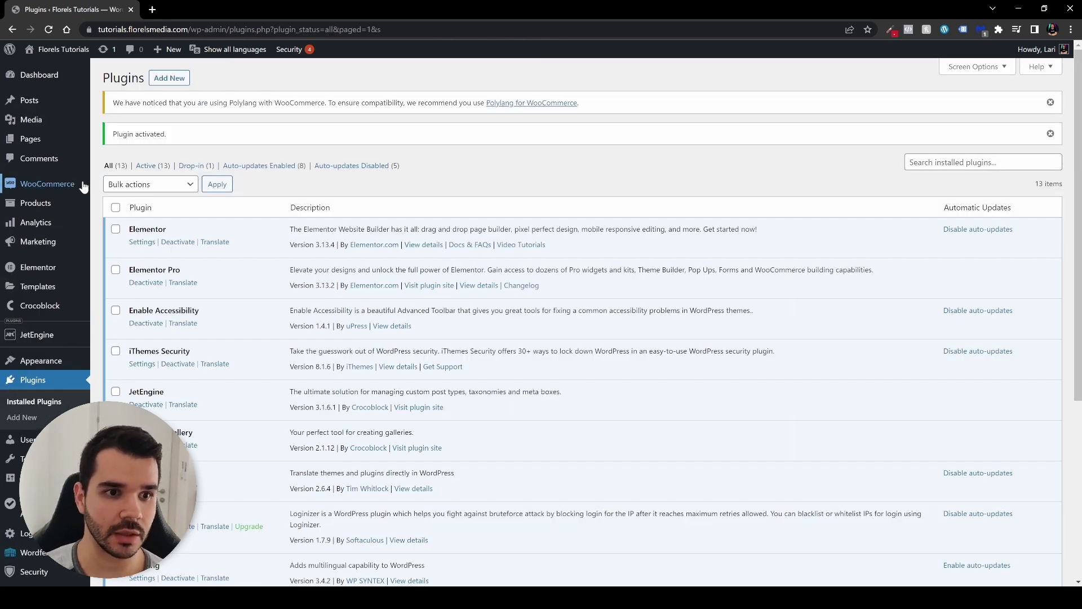
Open the Home page in Elementor, look through its widgets, and go to its Home – Français translation
{"action": "left_click", "coordinate": [51, 145]}
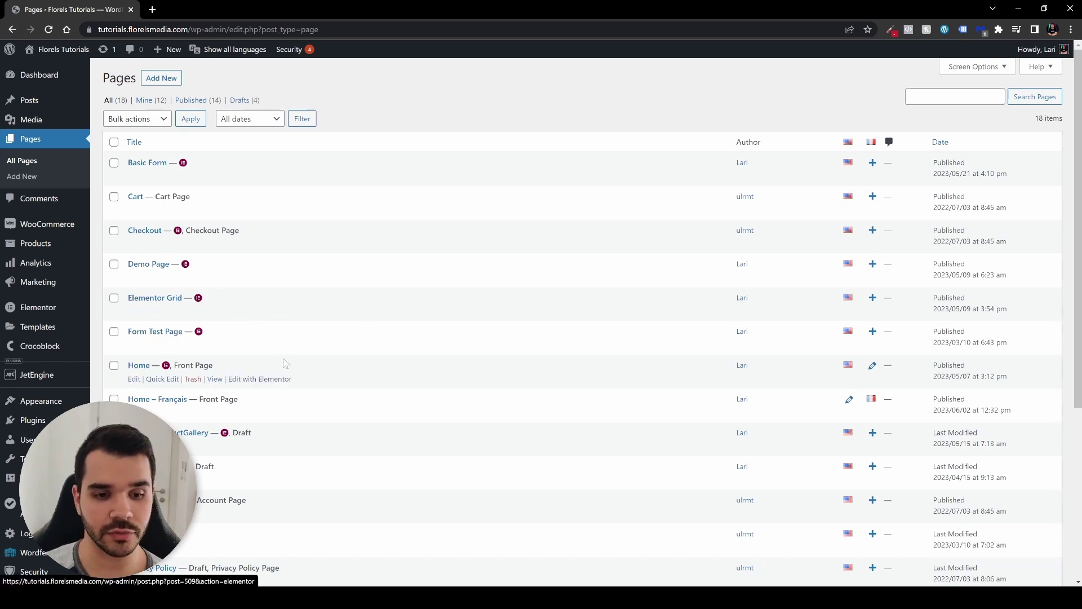
{"action": "left_click", "coordinate": [258, 379]}
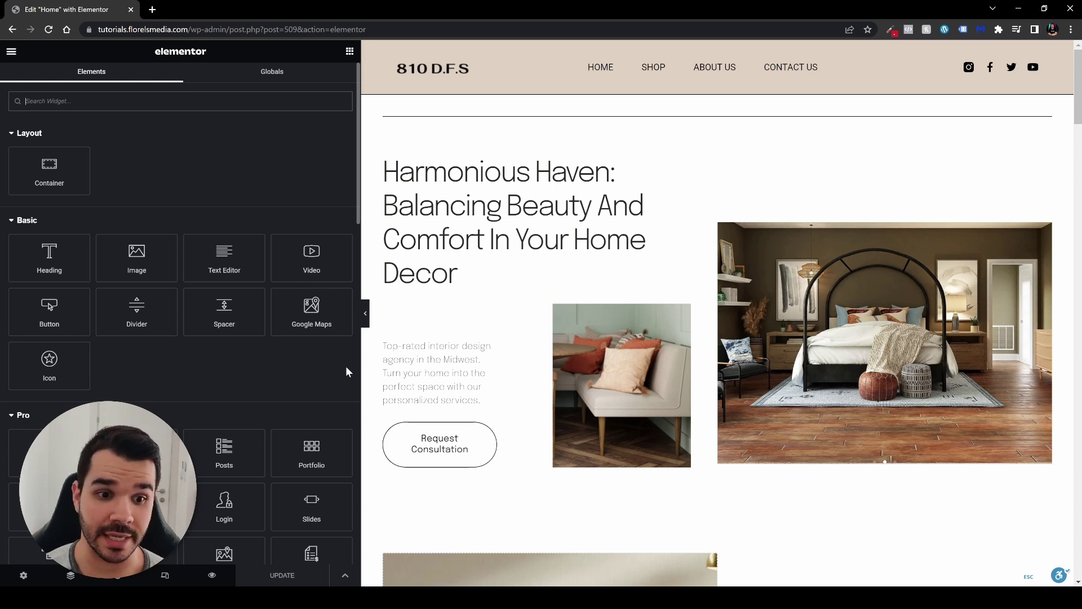
{"action": "scroll", "coordinate": [309, 363], "scroll_direction": "down", "scroll_amount": 15}
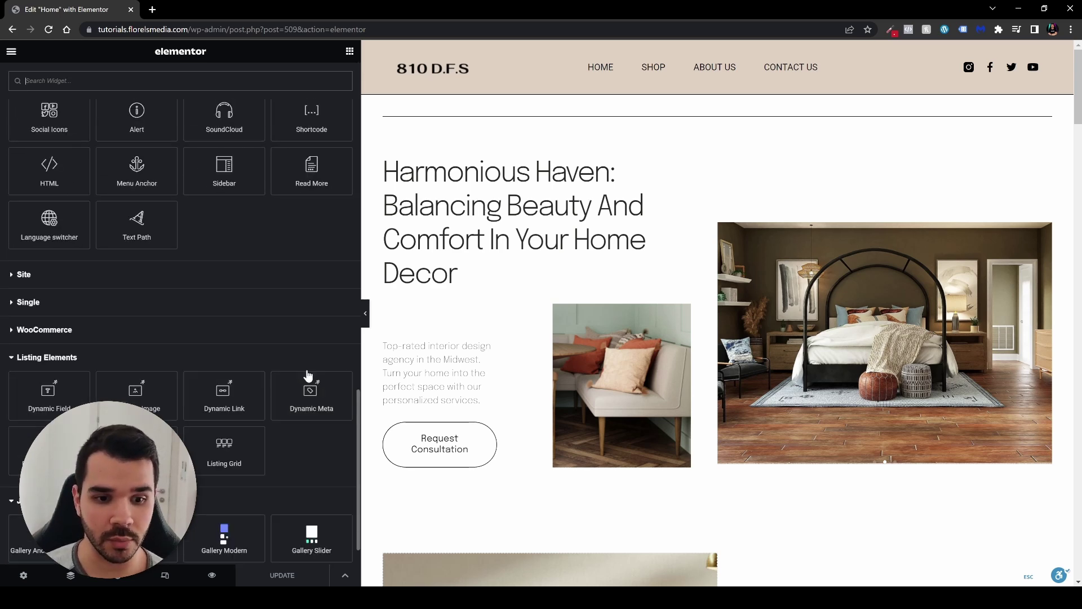
{"action": "scroll", "coordinate": [318, 364], "scroll_direction": "up", "scroll_amount": 15}
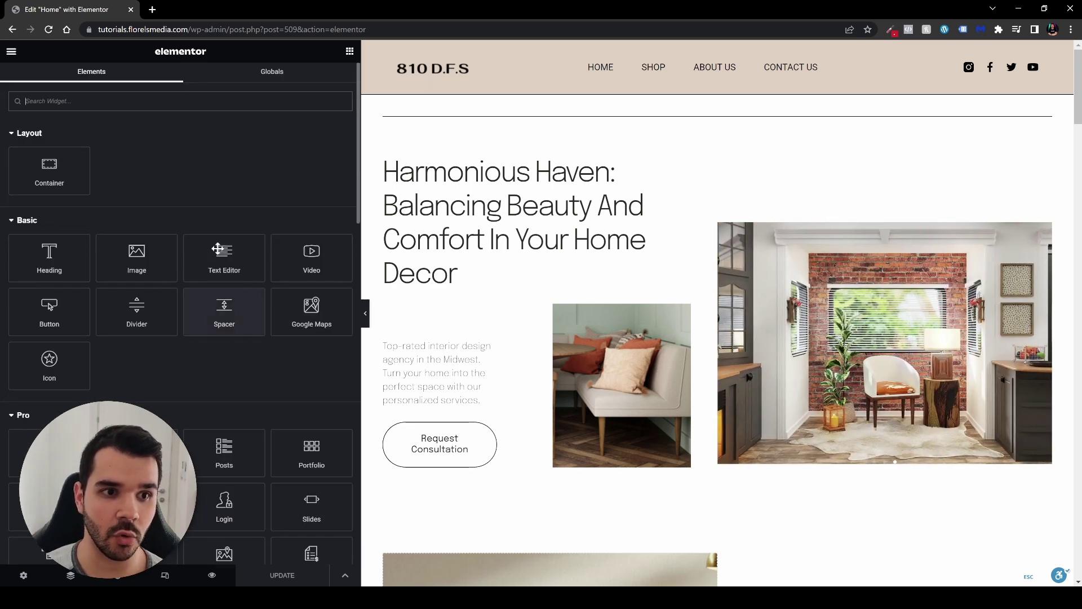
{"action": "left_click", "coordinate": [12, 53]}
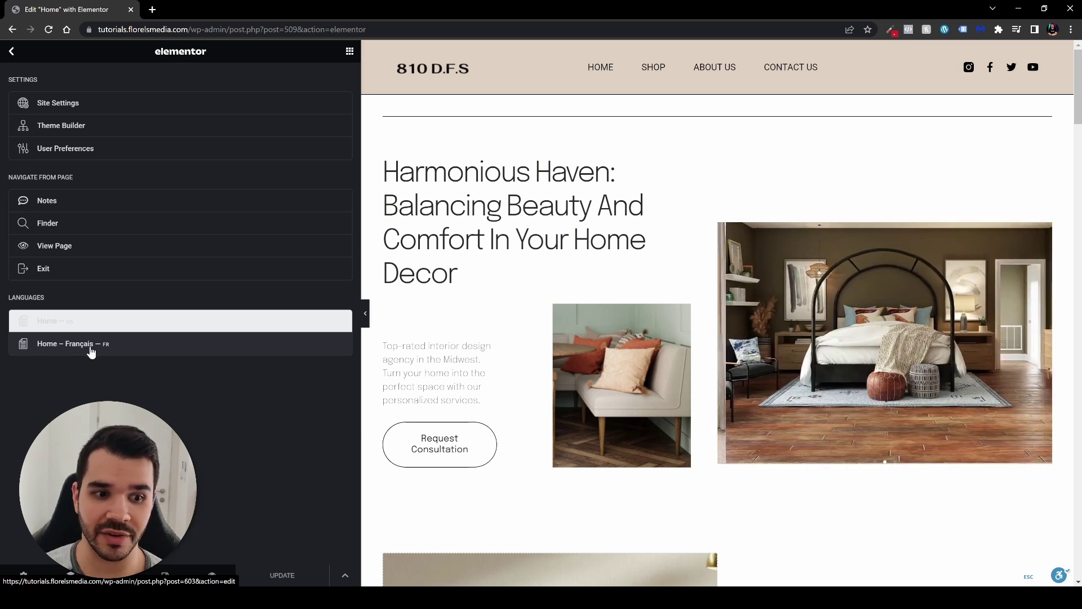
{"action": "left_click", "coordinate": [92, 352]}
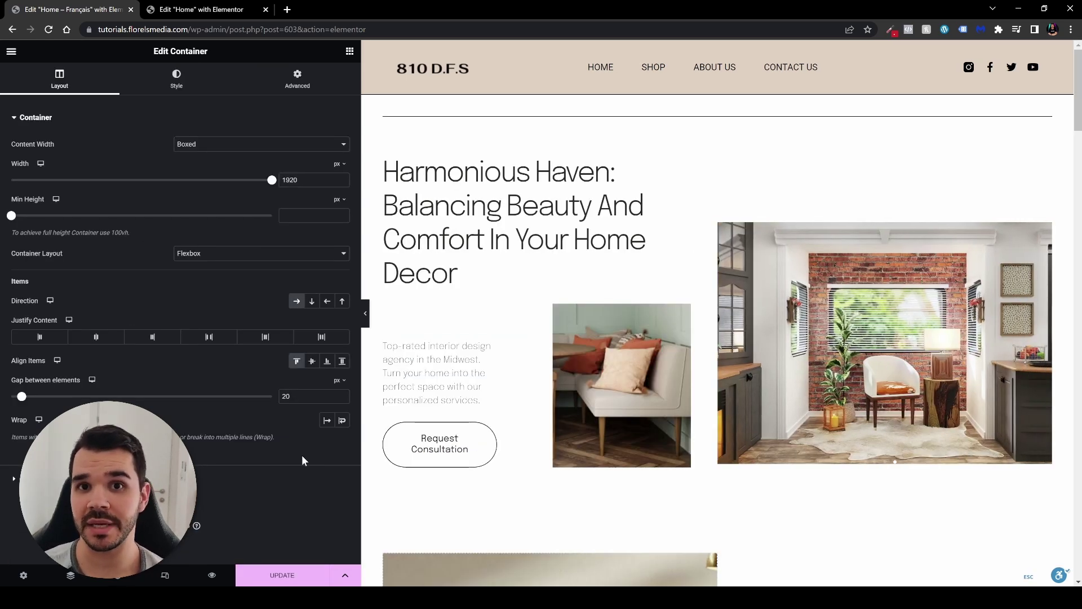
Compare the English Home page with its Home – Français translation, select the French page's main heading, and update that page
{"action": "left_click", "coordinate": [191, 8]}
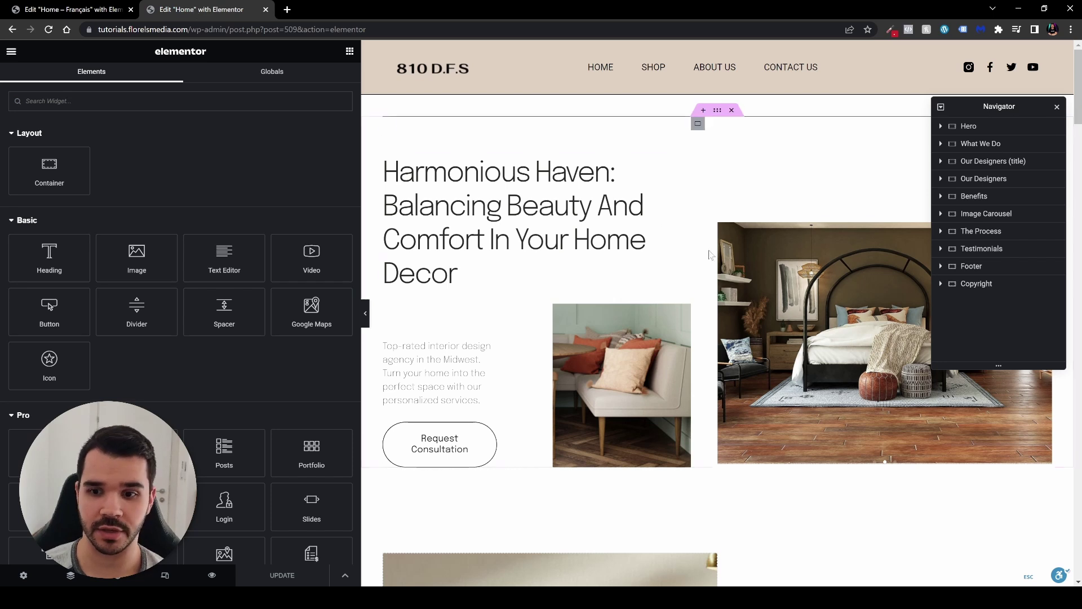
{"action": "left_click", "coordinate": [1056, 106]}
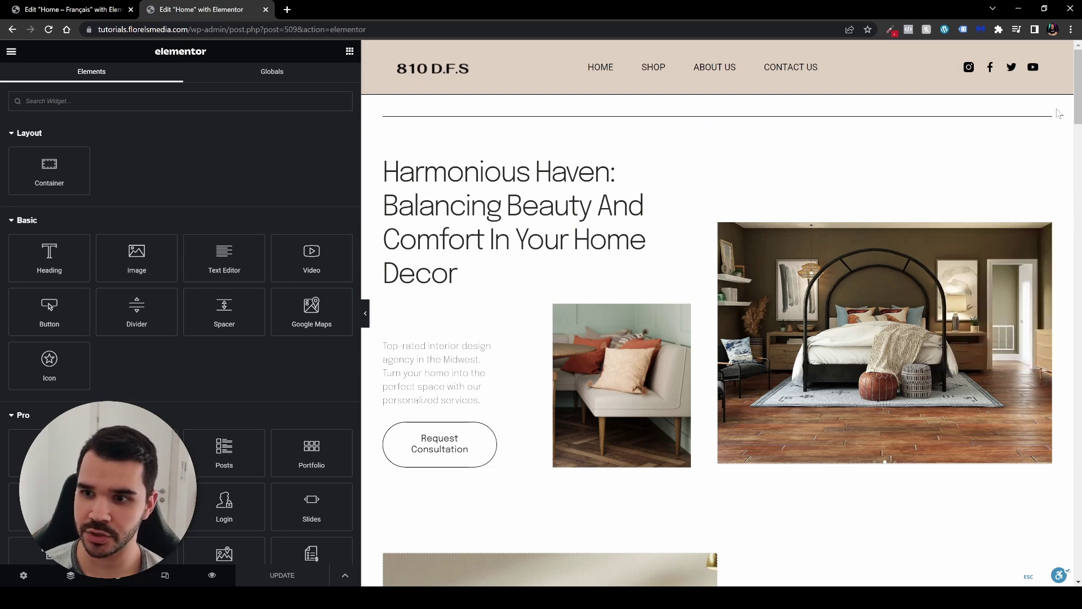
{"action": "left_click", "coordinate": [45, 11]}
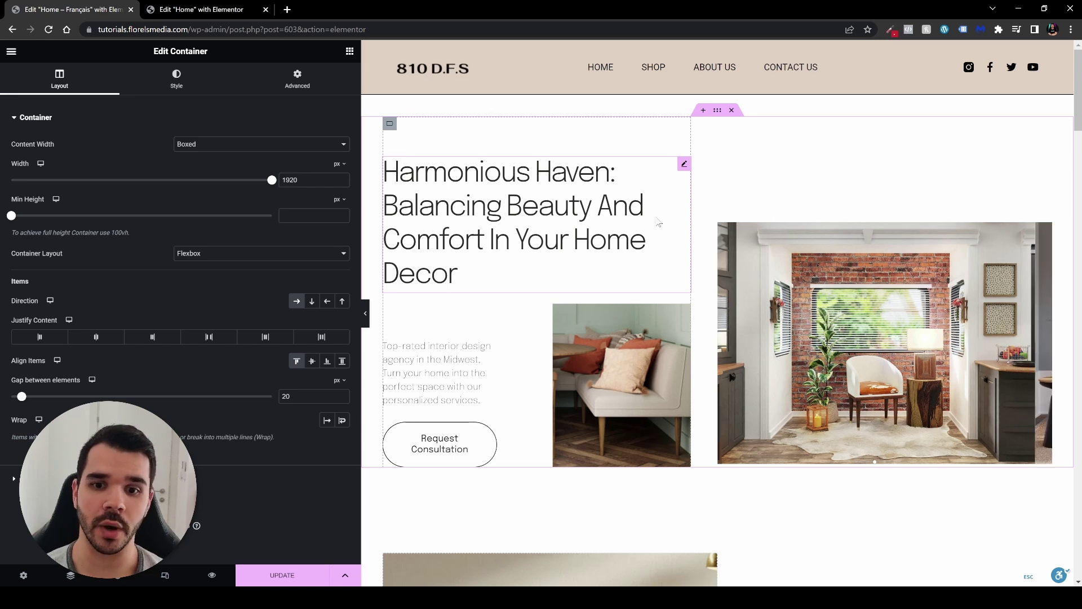
{"action": "left_click", "coordinate": [684, 164]}
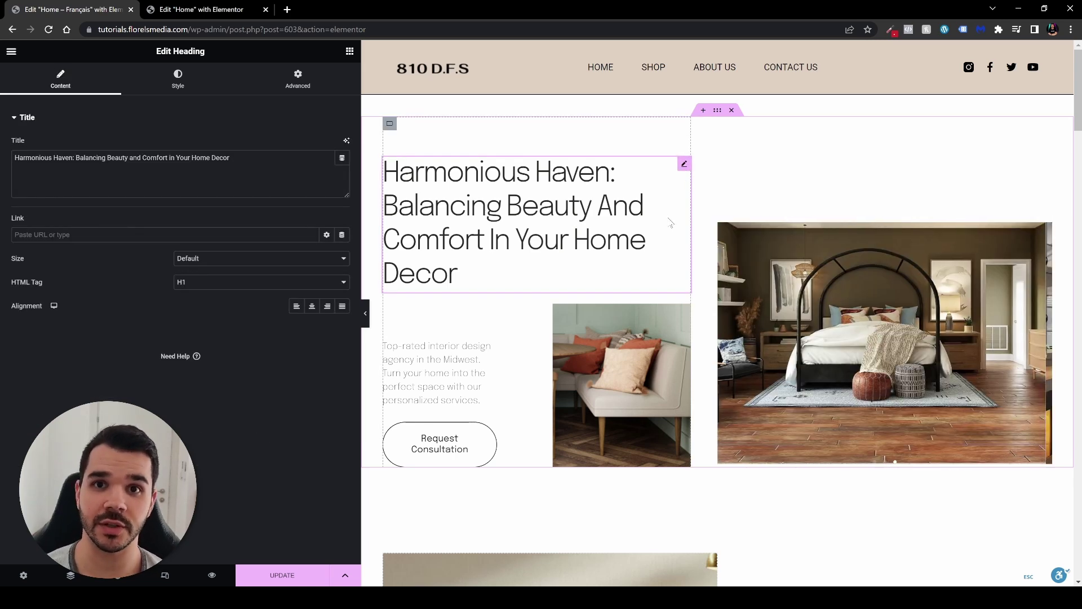
{"action": "left_click", "coordinate": [289, 574]}
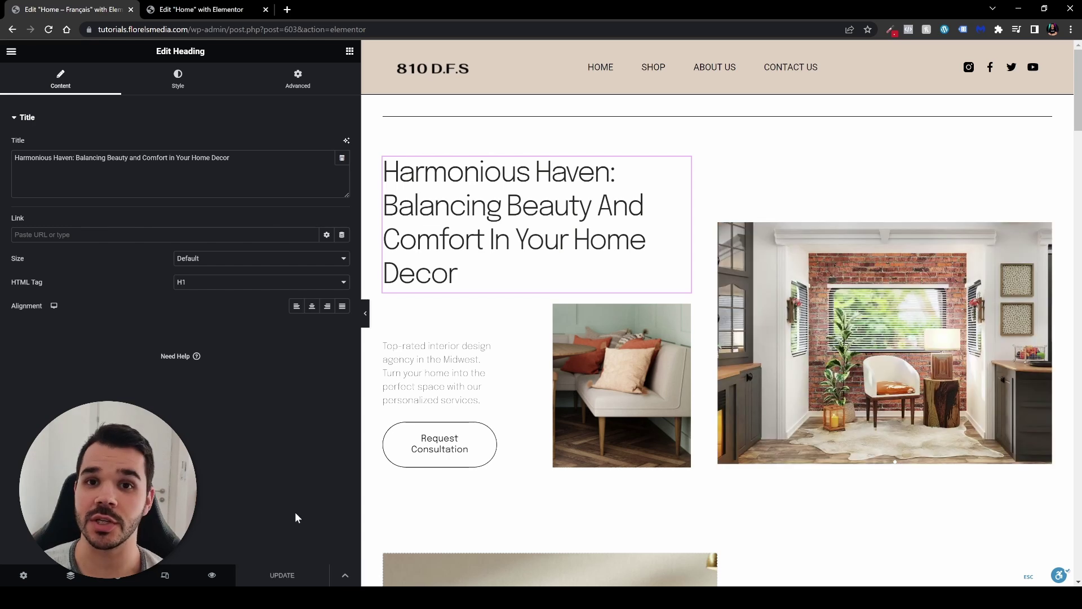
Leave the French page for the WordPress pages list, find the Main Header among the saved header templates, and open it in Elementor
{"action": "left_click", "coordinate": [11, 50]}
{"action": "left_click", "coordinate": [110, 272]}
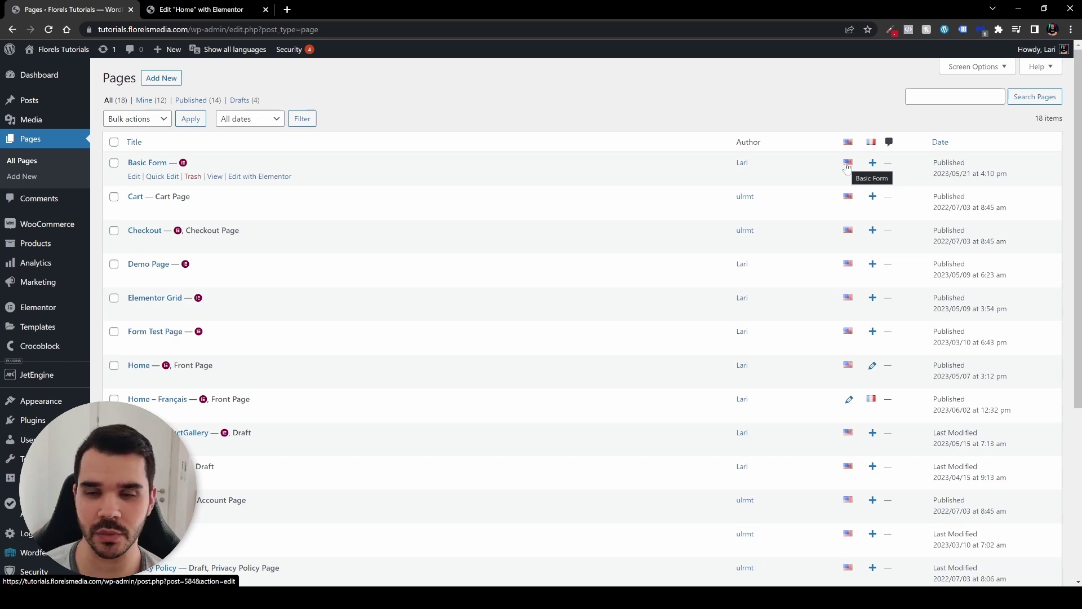
{"action": "left_click", "coordinate": [55, 330]}
{"action": "left_click", "coordinate": [110, 171]}
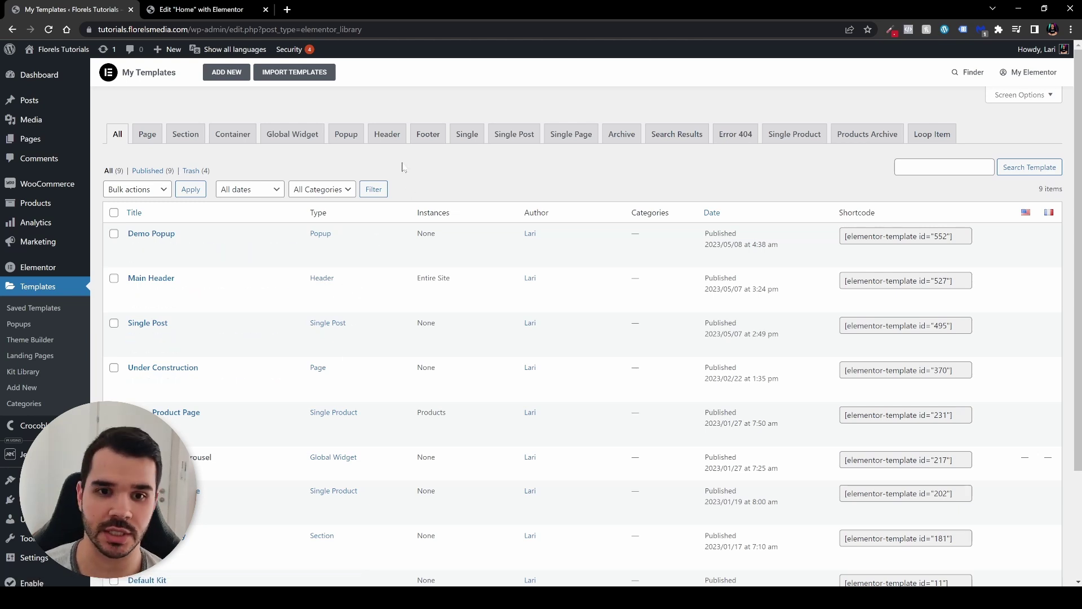
{"action": "left_click", "coordinate": [388, 135]}
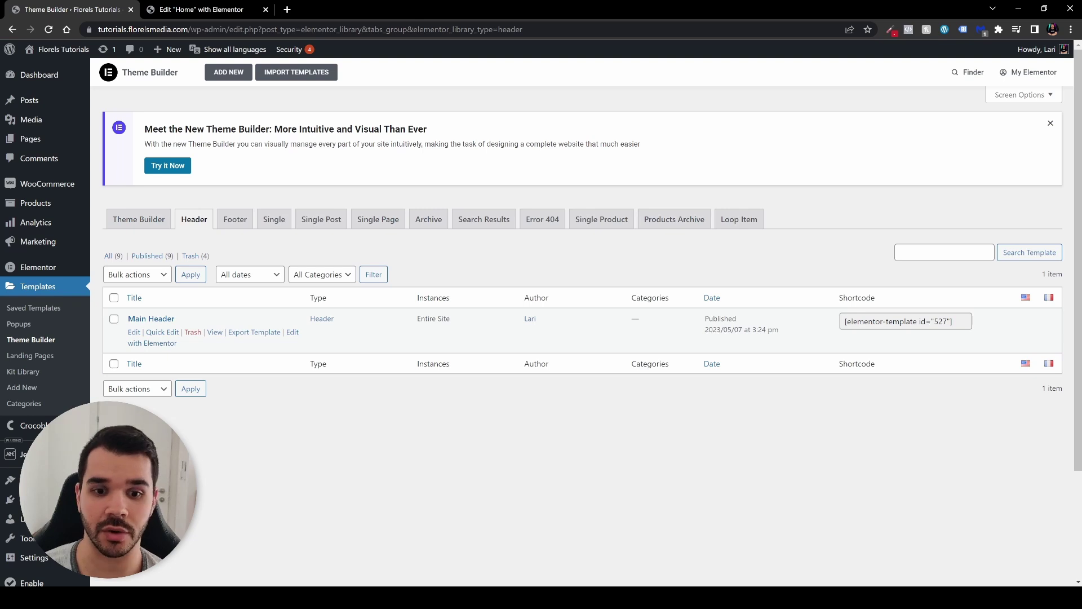
{"action": "left_click", "coordinate": [292, 336]}
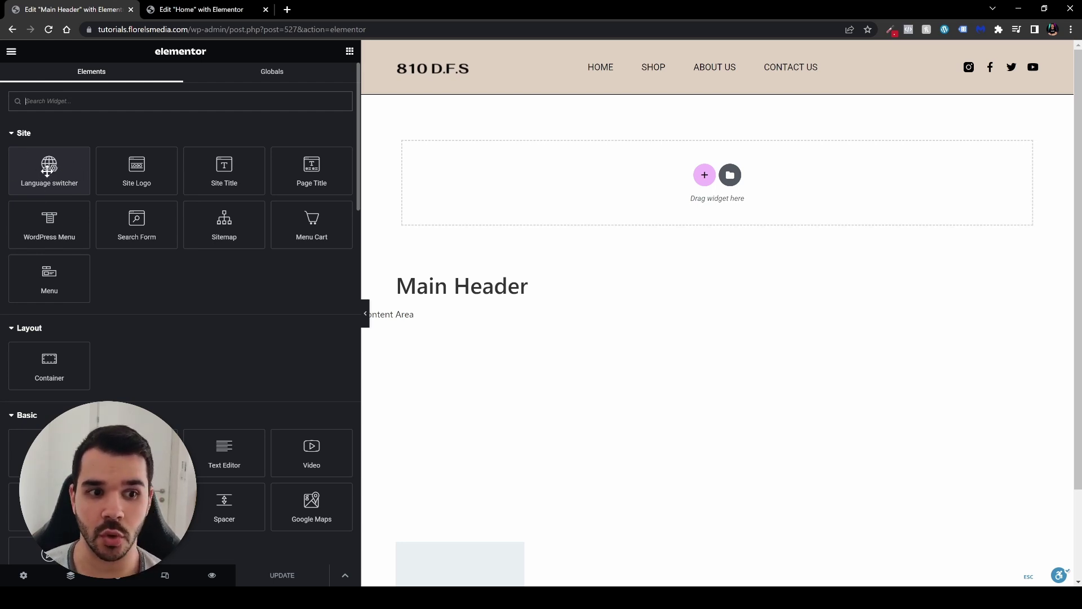
Add a Language switcher widget to the header and place it between the WordPress Menu and the Social Icons
{"action": "left_click_drag", "start_coordinate": [45, 170], "coordinate": [738, 69]}
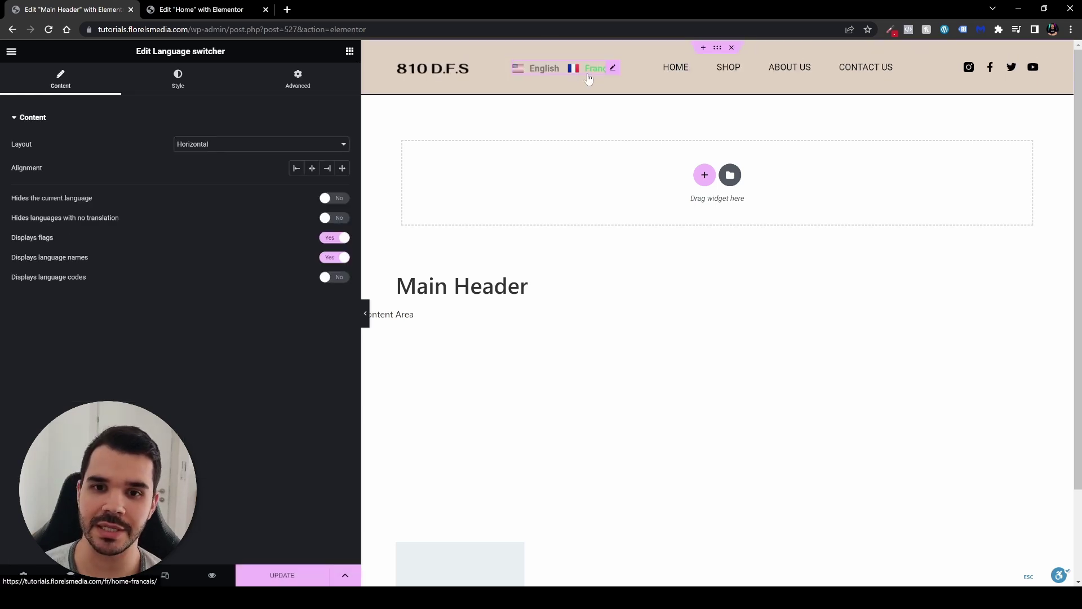
{"action": "left_click", "coordinate": [71, 576]}
{"action": "left_click_drag", "start_coordinate": [1008, 165], "coordinate": [1007, 180]}
{"action": "left_click", "coordinate": [1007, 177]}
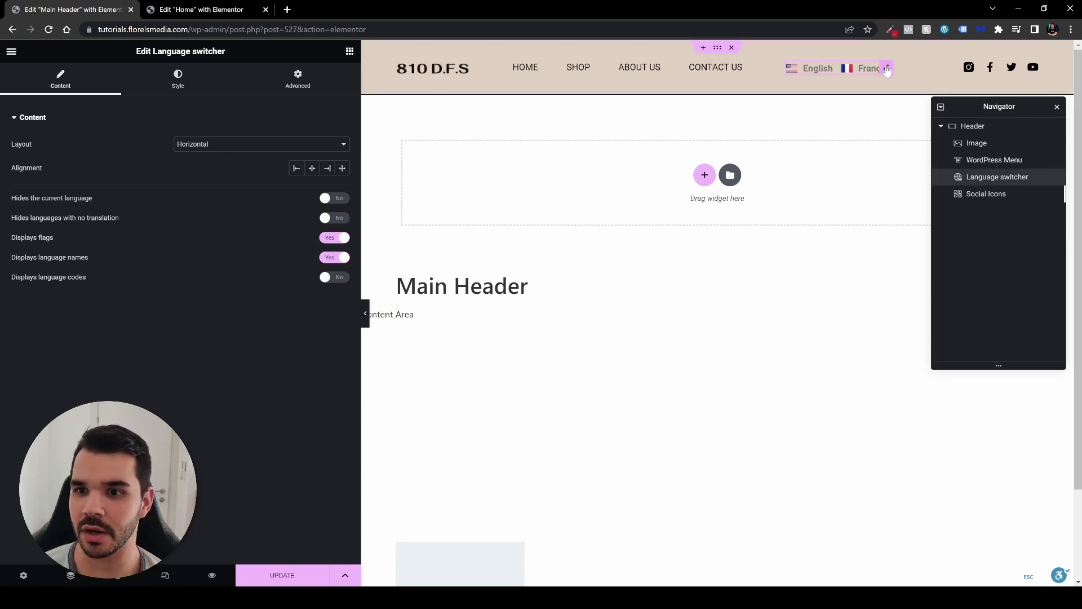
{"action": "left_click", "coordinate": [1057, 107]}
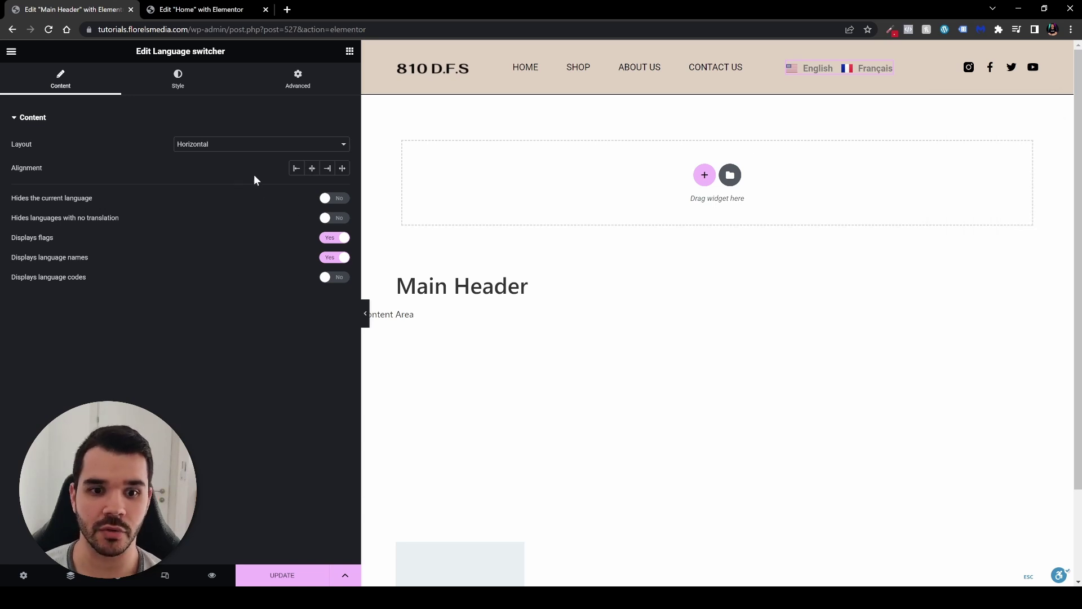
Try the language switcher's display options, leave only flags shown without language names or codes, and update the header
{"action": "left_click", "coordinate": [338, 278]}
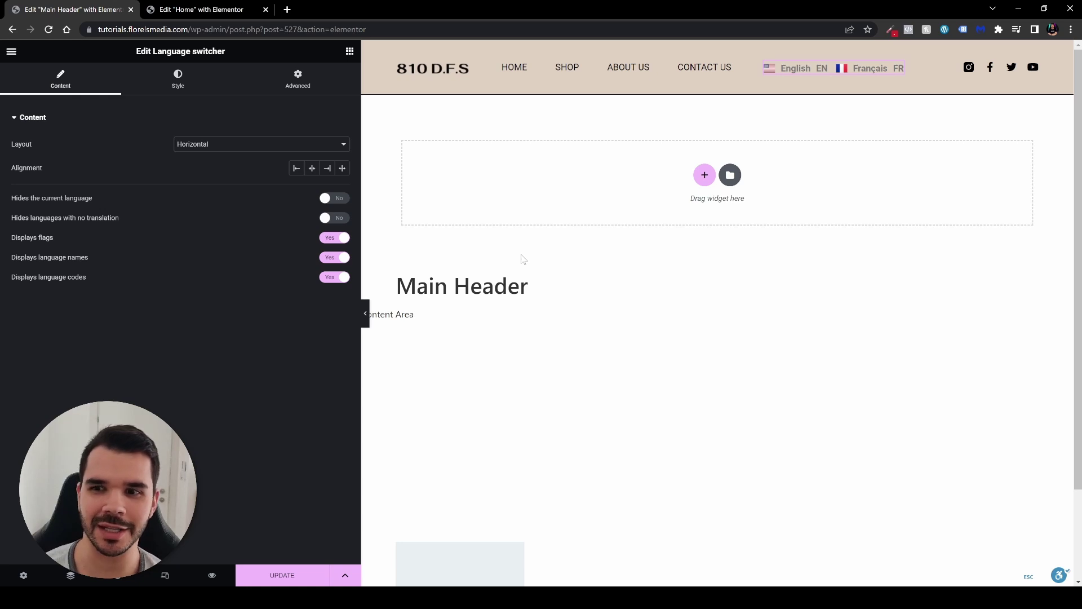
{"action": "left_click", "coordinate": [336, 257]}
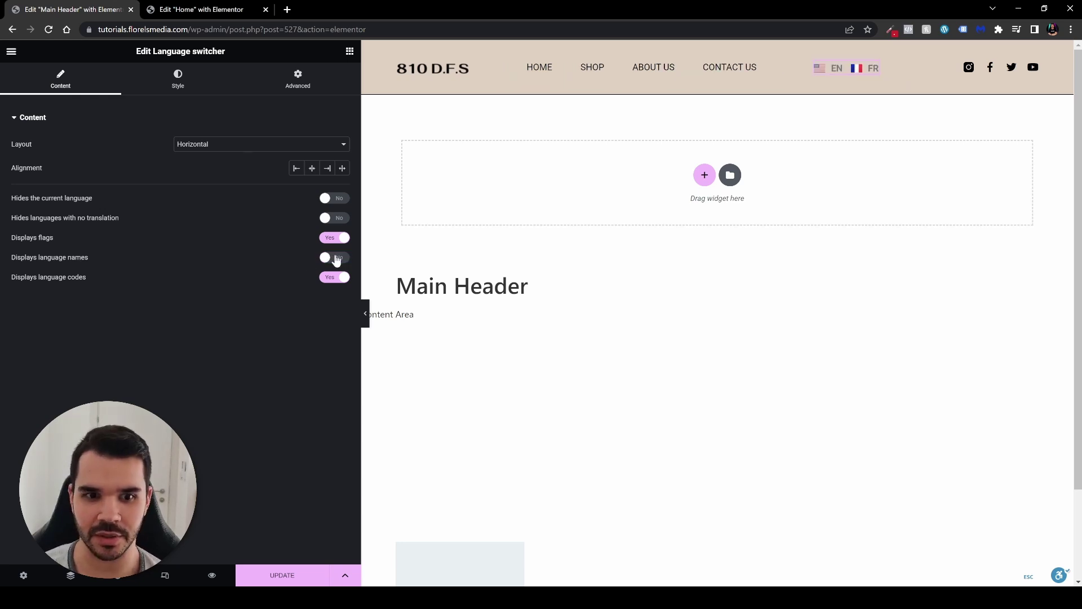
{"action": "left_click", "coordinate": [337, 239]}
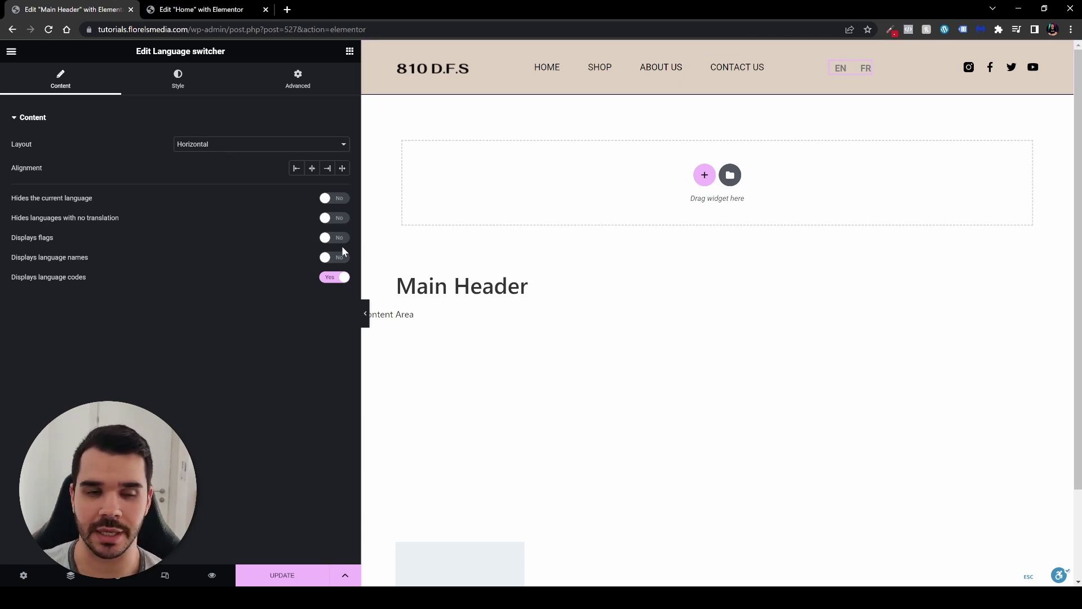
{"action": "left_click", "coordinate": [338, 240]}
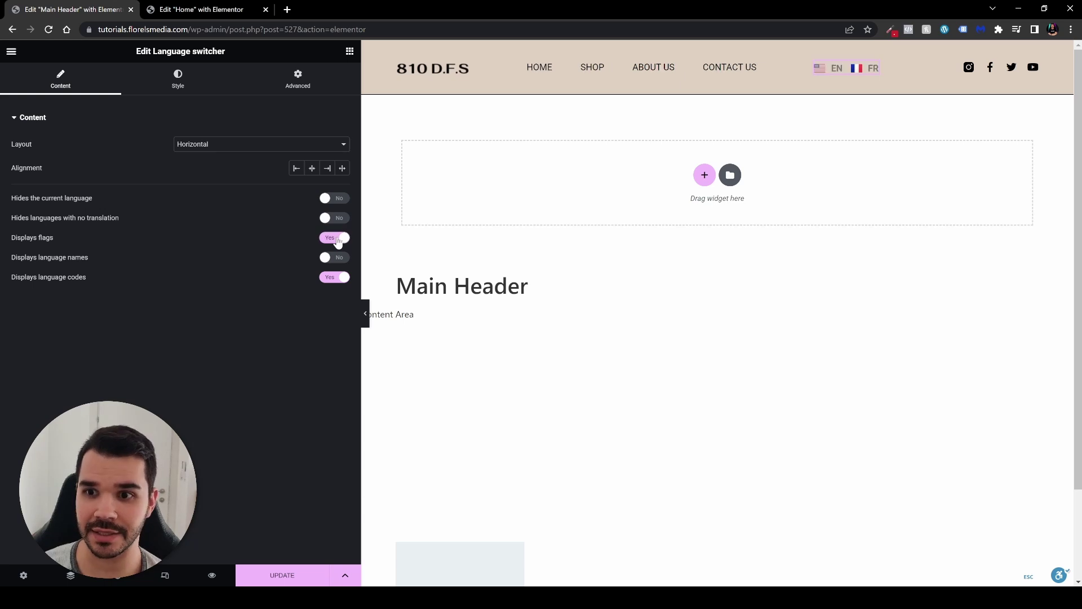
{"action": "left_click", "coordinate": [336, 280]}
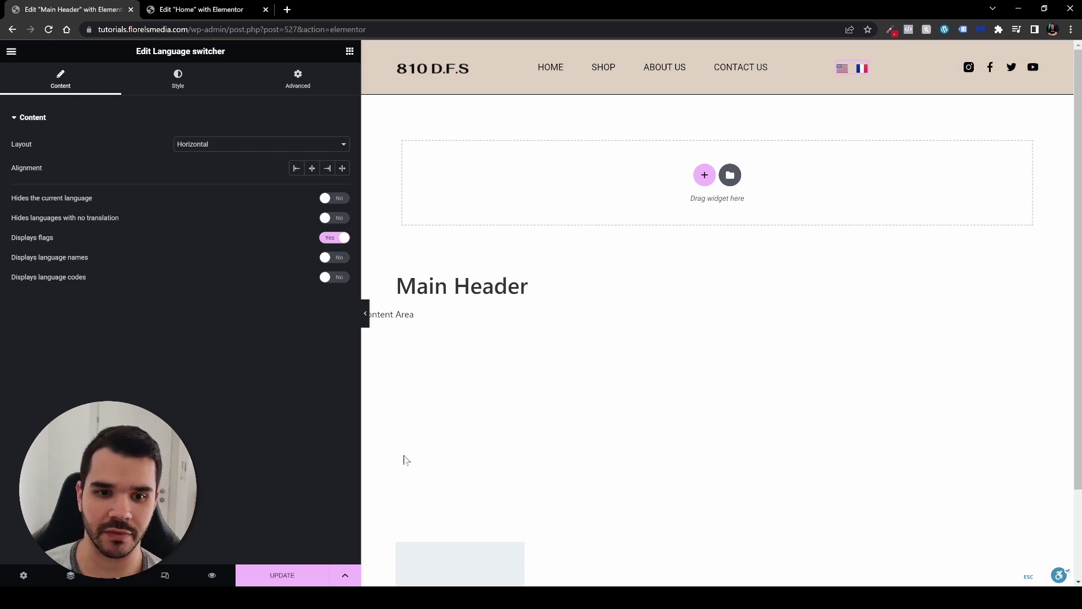
{"action": "left_click", "coordinate": [285, 575]}
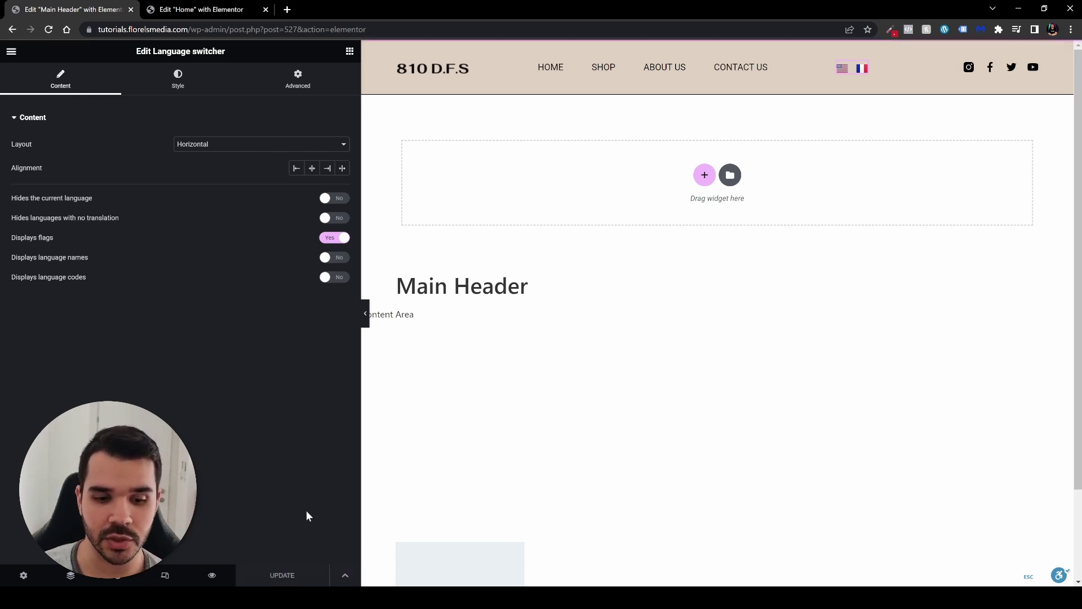
View the live Home page, switch it to French with the header flag, and inspect the /fr/ part of its URL
{"action": "left_click", "coordinate": [551, 69]}
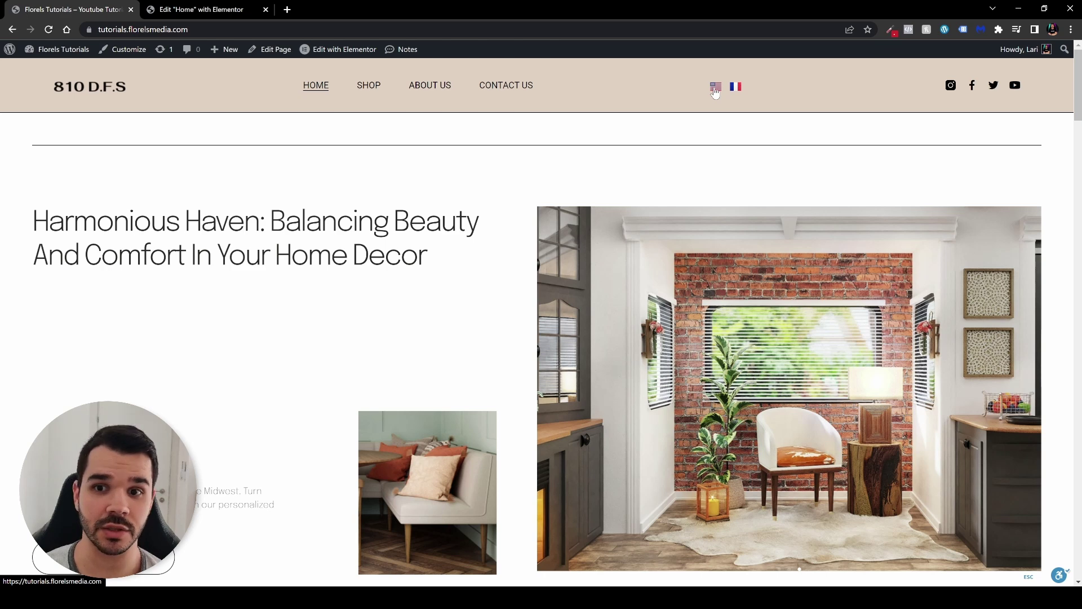
{"action": "left_click", "coordinate": [735, 87]}
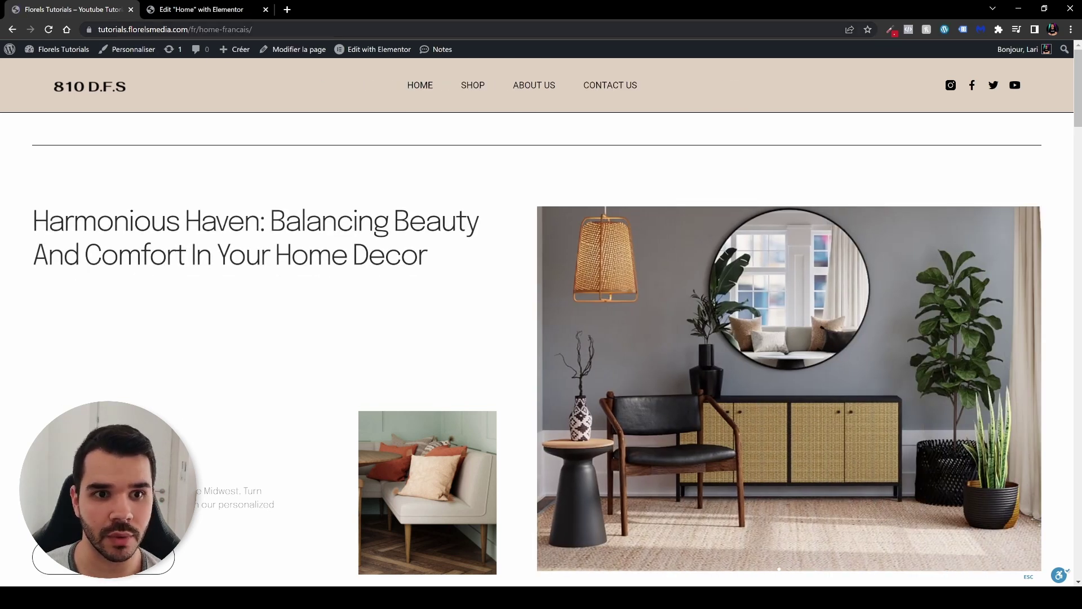
{"action": "left_click", "coordinate": [192, 29]}
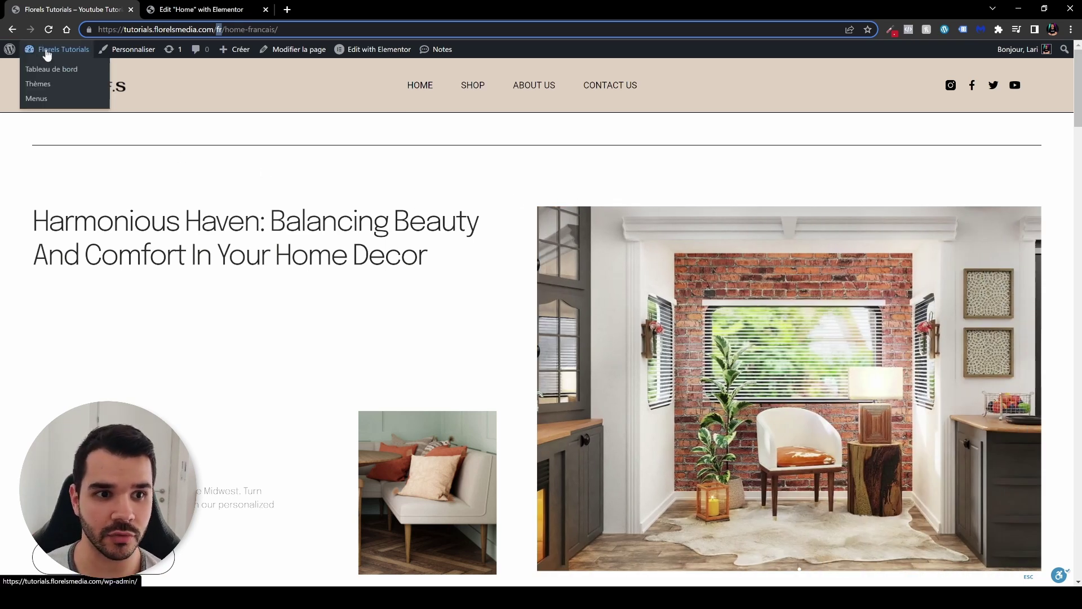
Return to the WordPress dashboard and open the URL modifications options in the Polylang language settings
{"action": "left_click", "coordinate": [47, 51]}
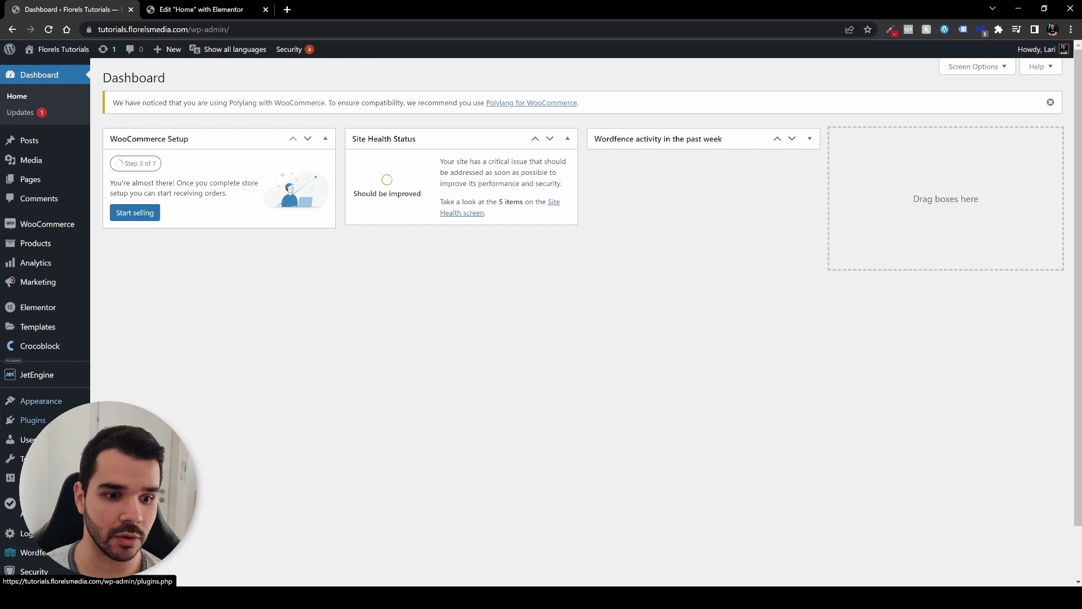
{"action": "scroll", "coordinate": [23, 516], "scroll_direction": "down", "scroll_amount": 1}
{"action": "scroll", "coordinate": [38, 545], "scroll_direction": "down", "scroll_amount": 1}
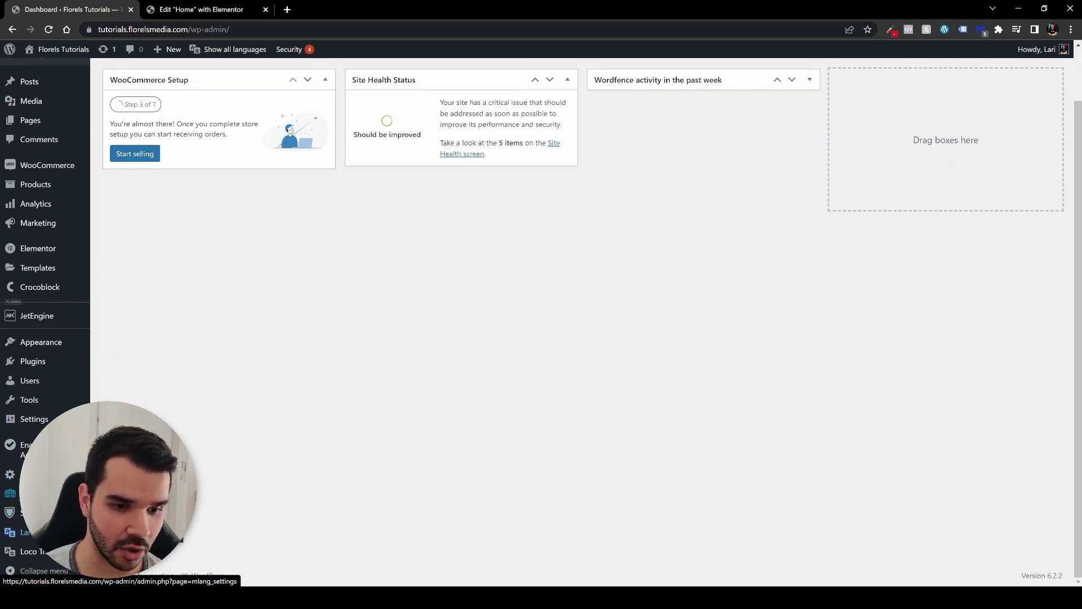
{"action": "left_click", "coordinate": [119, 561]}
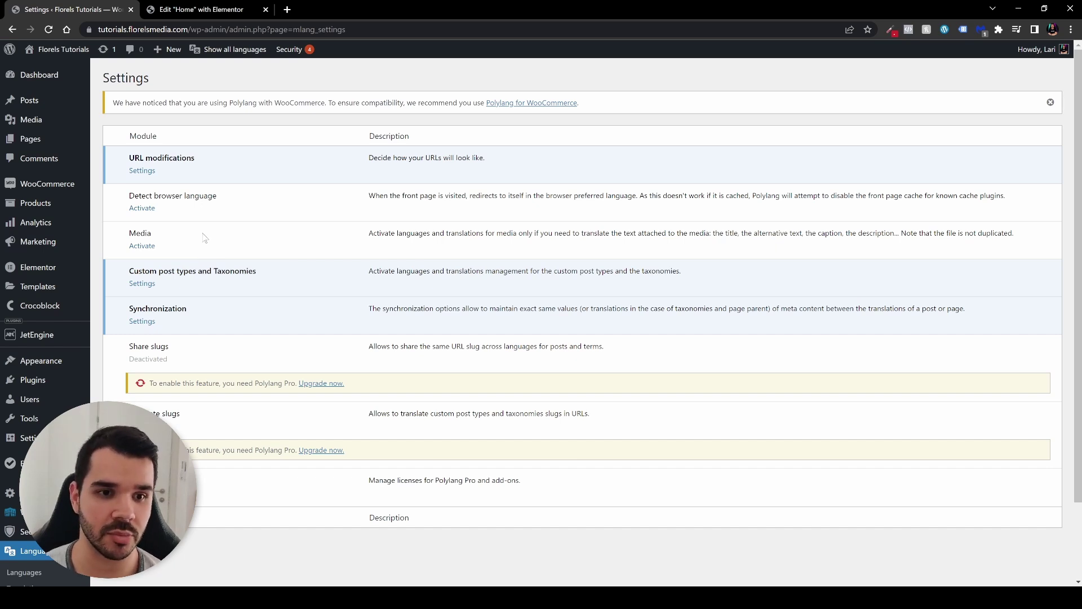
{"action": "left_click", "coordinate": [142, 171]}
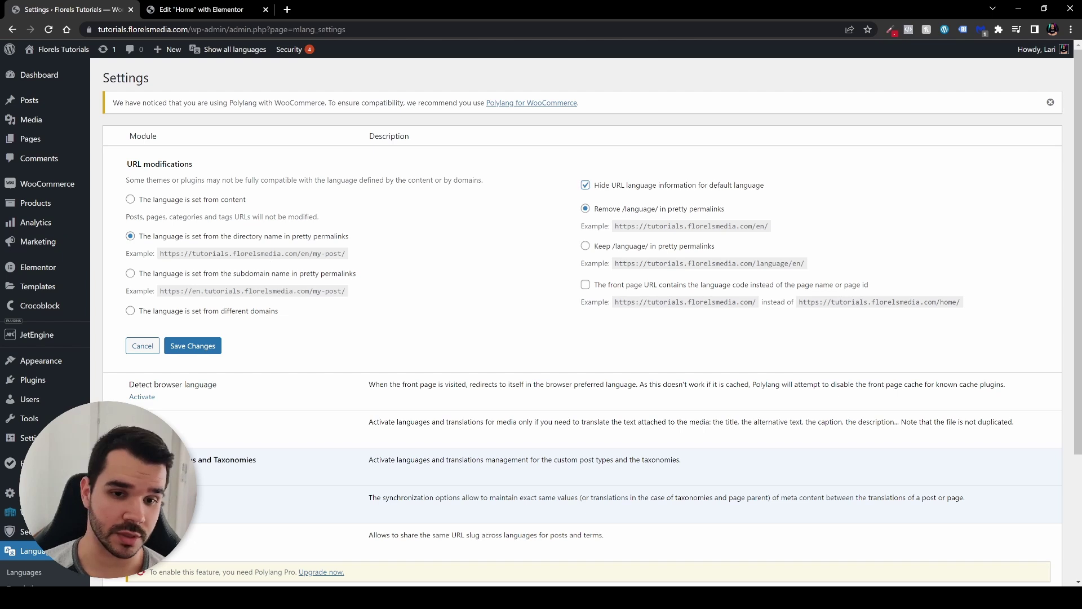
Try setting the language from the subdomain name, and go back to the directory name in pretty permalinks
{"action": "left_click_drag", "start_coordinate": [303, 254], "coordinate": [311, 254]}
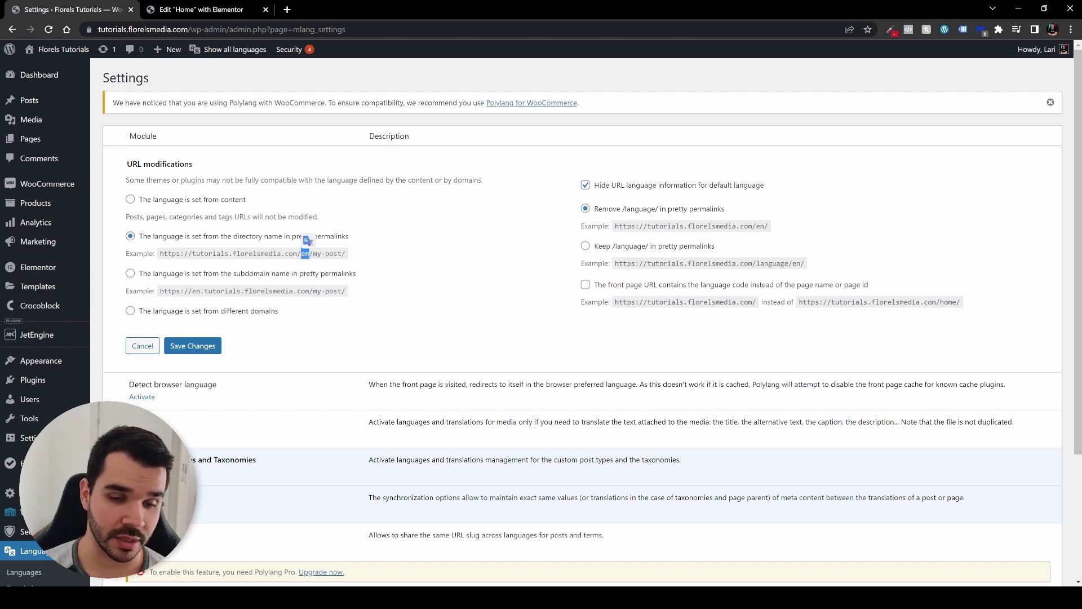
{"action": "left_click", "coordinate": [190, 286]}
{"action": "left_click", "coordinate": [130, 274]}
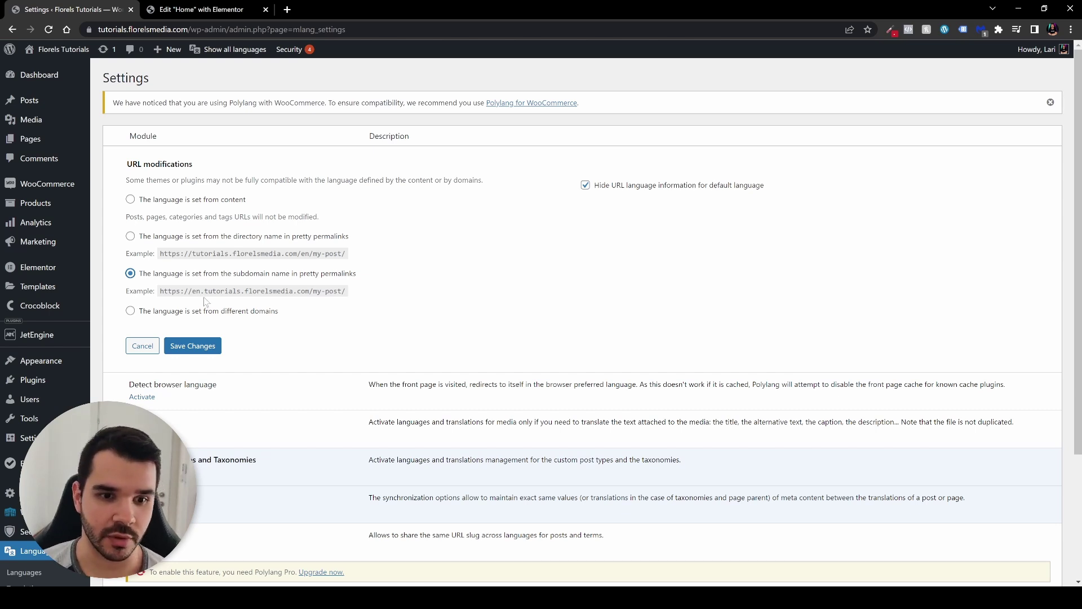
{"action": "left_click", "coordinate": [130, 236]}
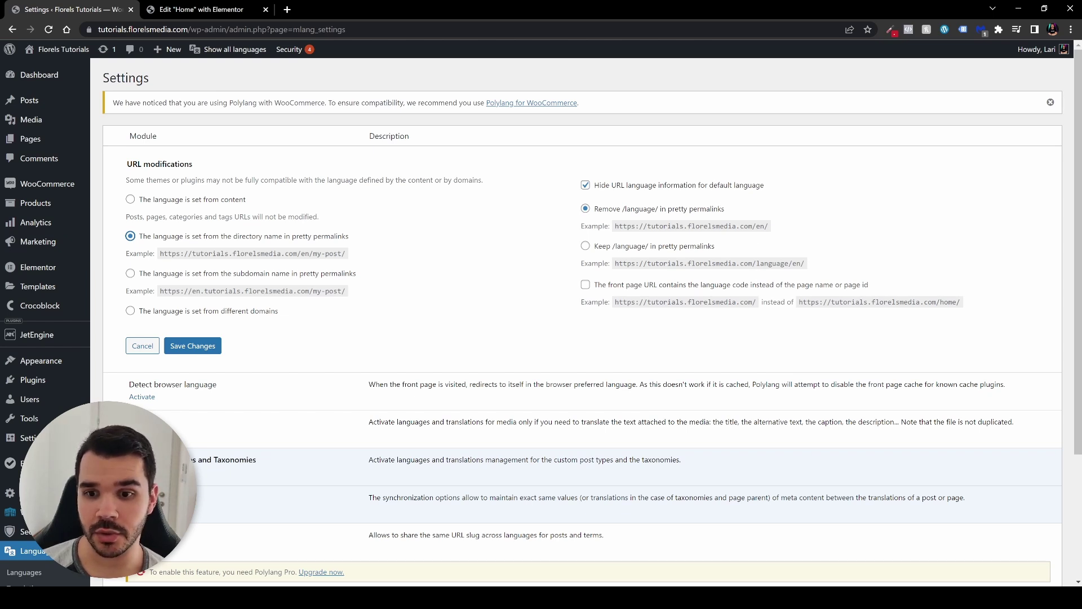
Compare the /language/ permalink options, select Keep /language/ in pretty permalinks, and save the URL modifications
{"action": "left_click_drag", "start_coordinate": [756, 263], "coordinate": [788, 263]}
{"action": "left_click", "coordinate": [586, 209]}
{"action": "left_click", "coordinate": [778, 262]}
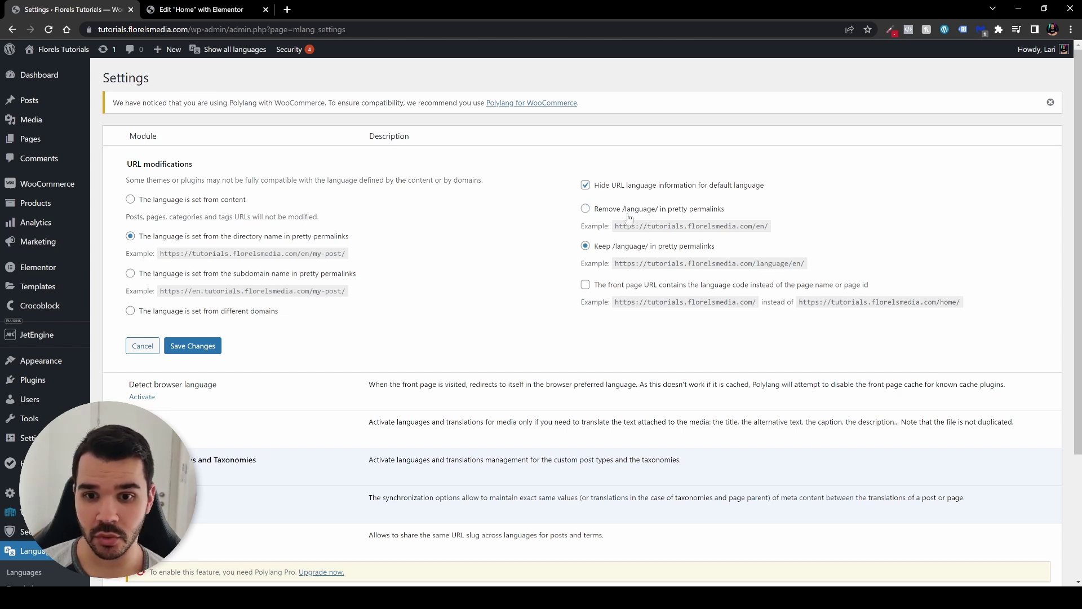
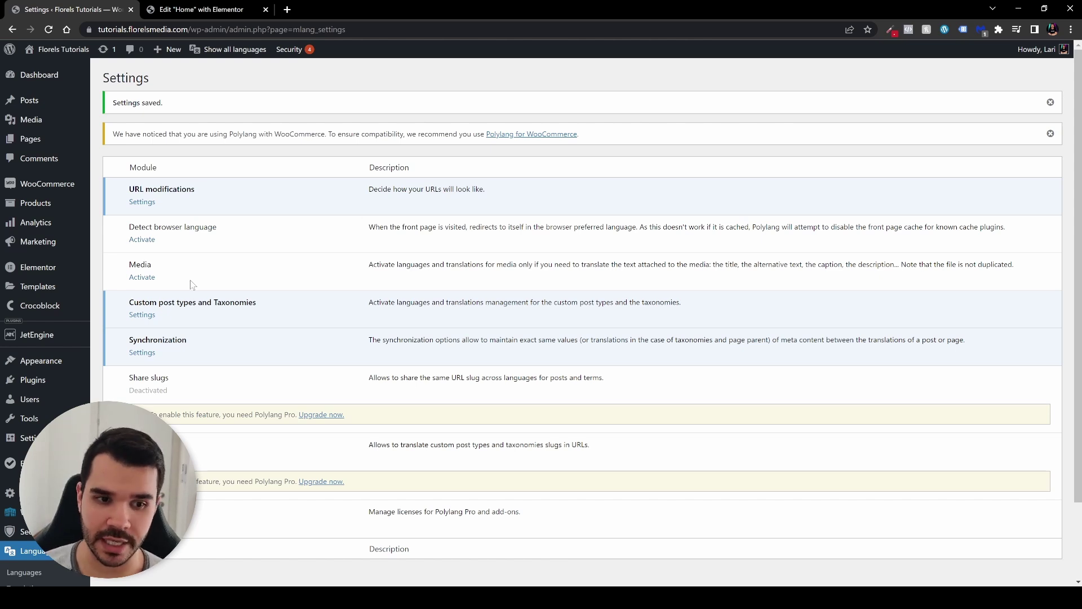
Enable translation for Products, Product shipping classes and Product tags under Custom post types and Taxonomies, and save the changes
{"action": "left_click", "coordinate": [142, 316]}
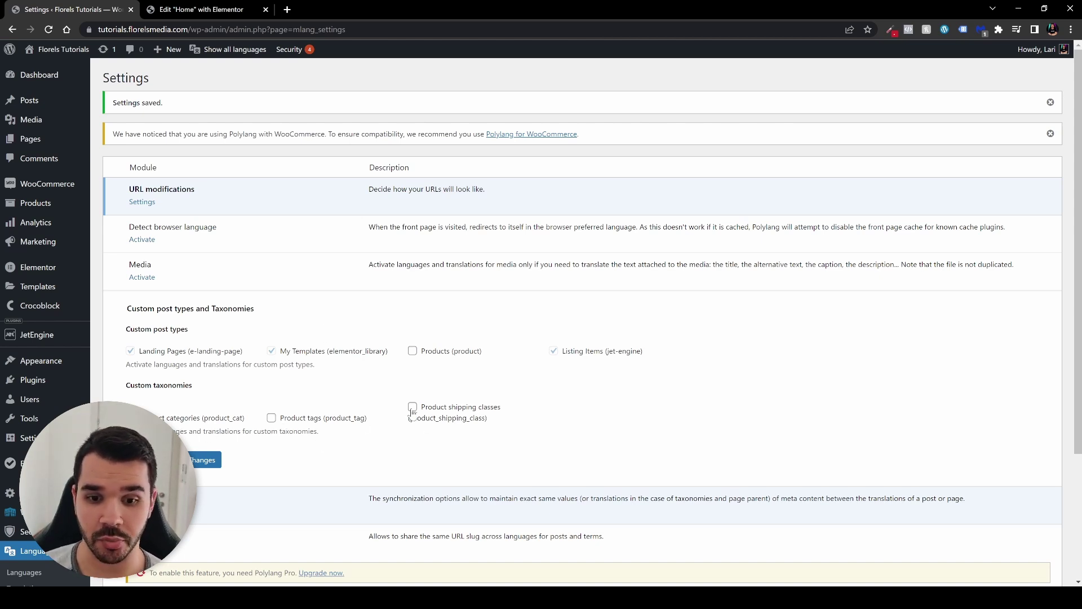
{"action": "left_click", "coordinate": [413, 350]}
{"action": "left_click", "coordinate": [412, 406]}
{"action": "left_click", "coordinate": [271, 418]}
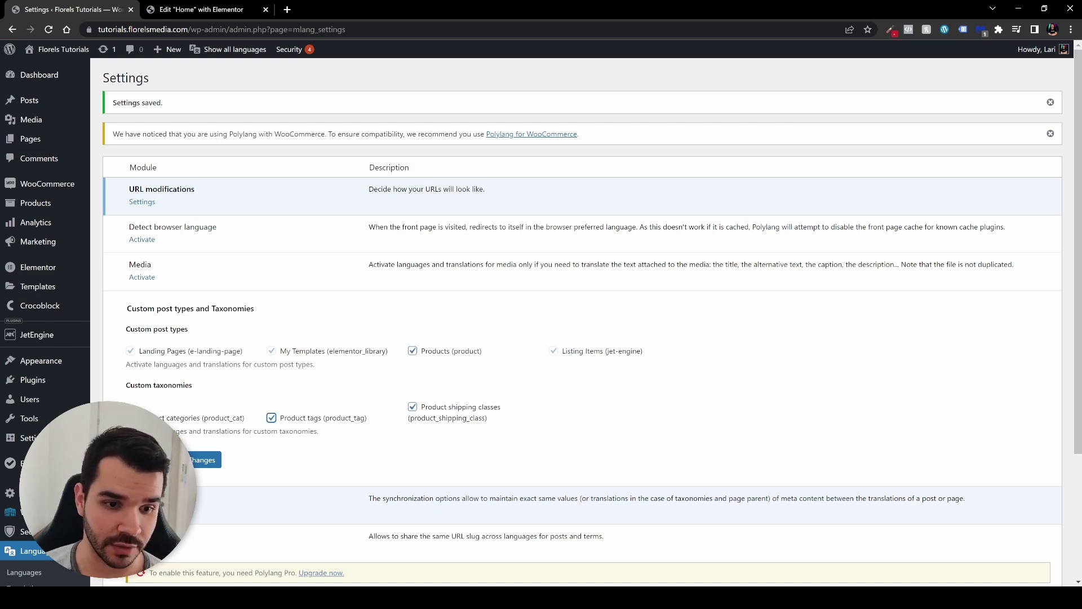
{"action": "left_click", "coordinate": [200, 466]}
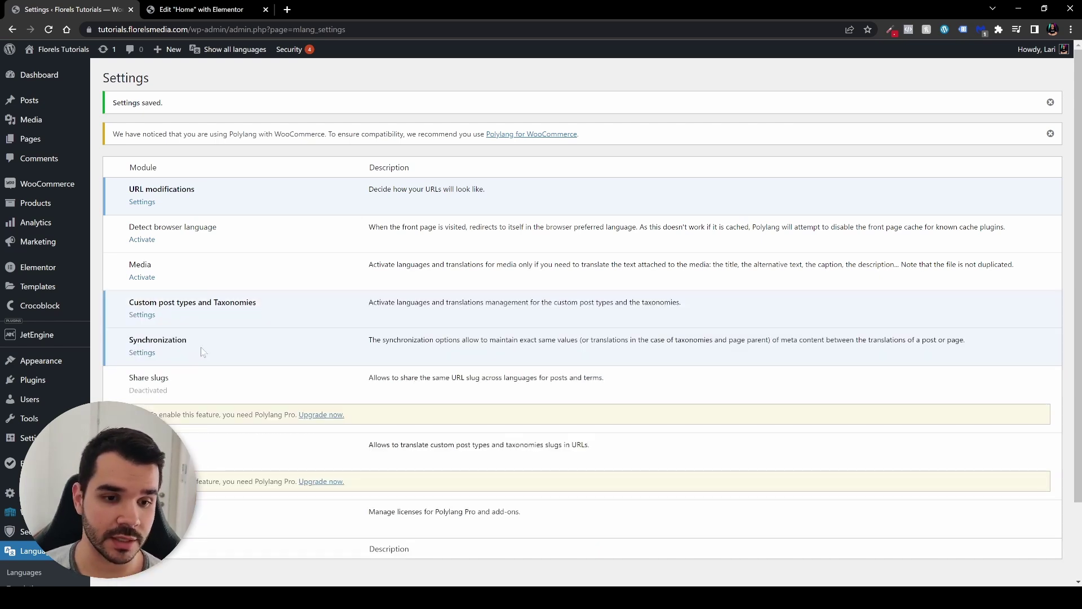
Enable synchronization of Taxonomies and Custom fields between translations in the Polylang settings, and save the changes
{"action": "left_click", "coordinate": [144, 352]}
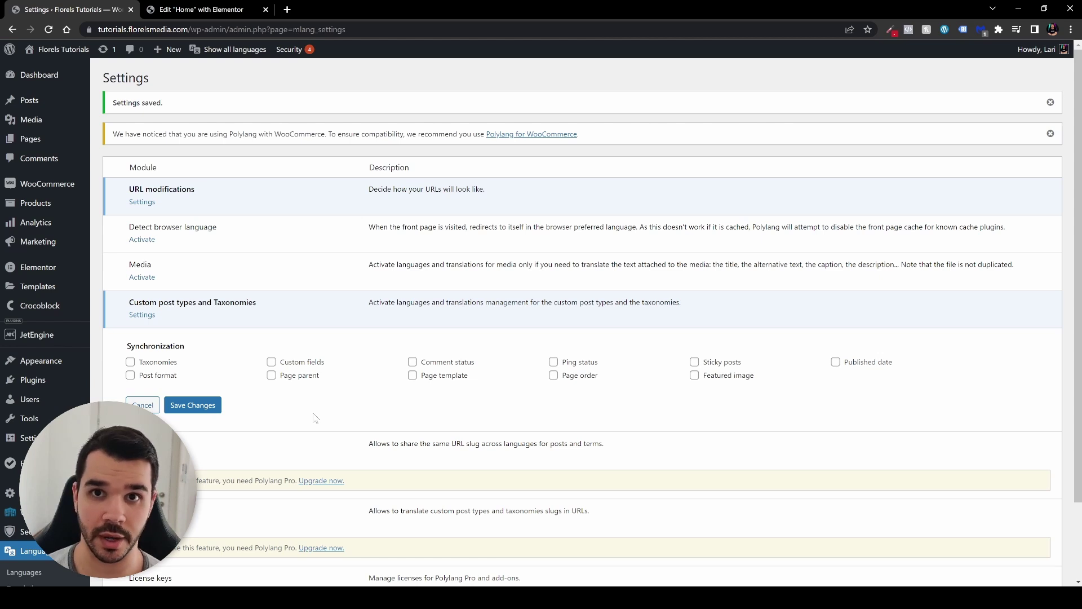
{"action": "left_click", "coordinate": [131, 361]}
{"action": "left_click", "coordinate": [271, 362]}
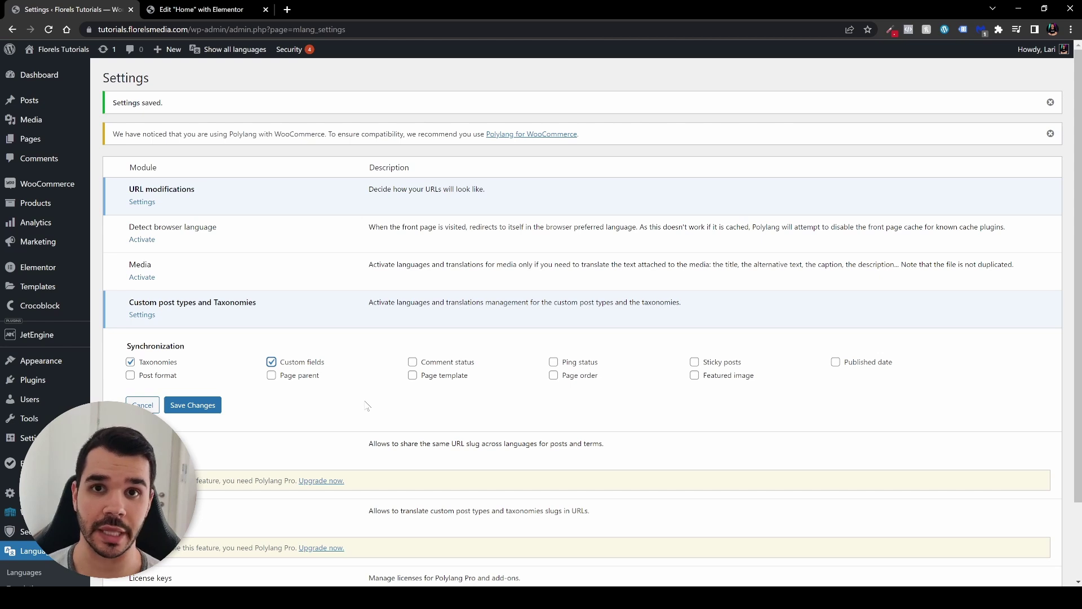
{"action": "left_click", "coordinate": [193, 405]}
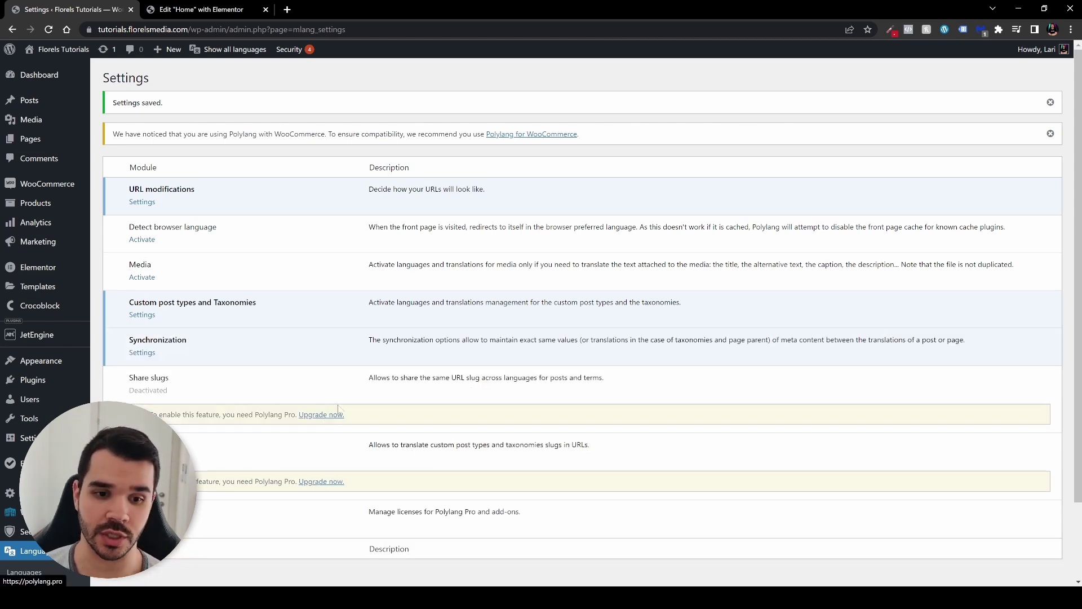
Open Polylang's string translations and look through the English and Français entries for the WordPress and JetEngine strings
{"action": "scroll", "coordinate": [169, 428], "scroll_direction": "down", "scroll_amount": 2}
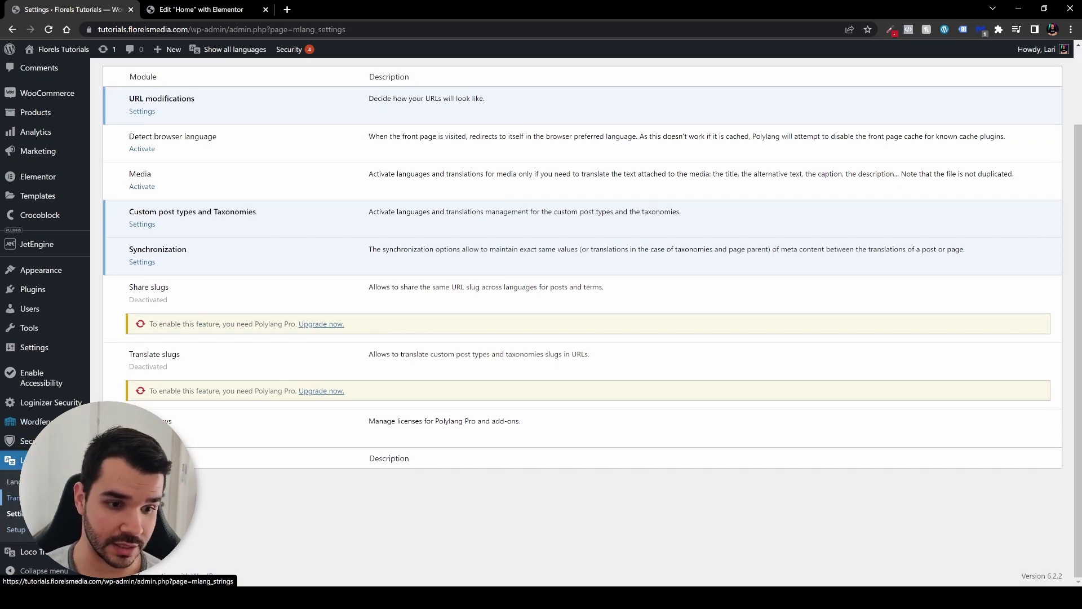
{"action": "left_click", "coordinate": [13, 497]}
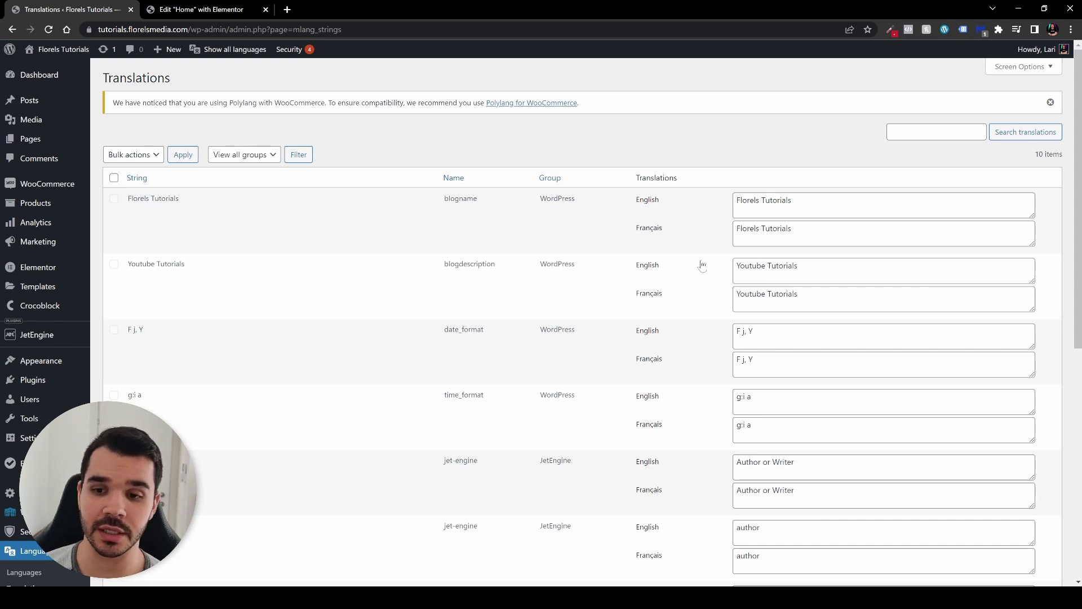
{"action": "scroll", "coordinate": [703, 277], "scroll_direction": "down", "scroll_amount": 1}
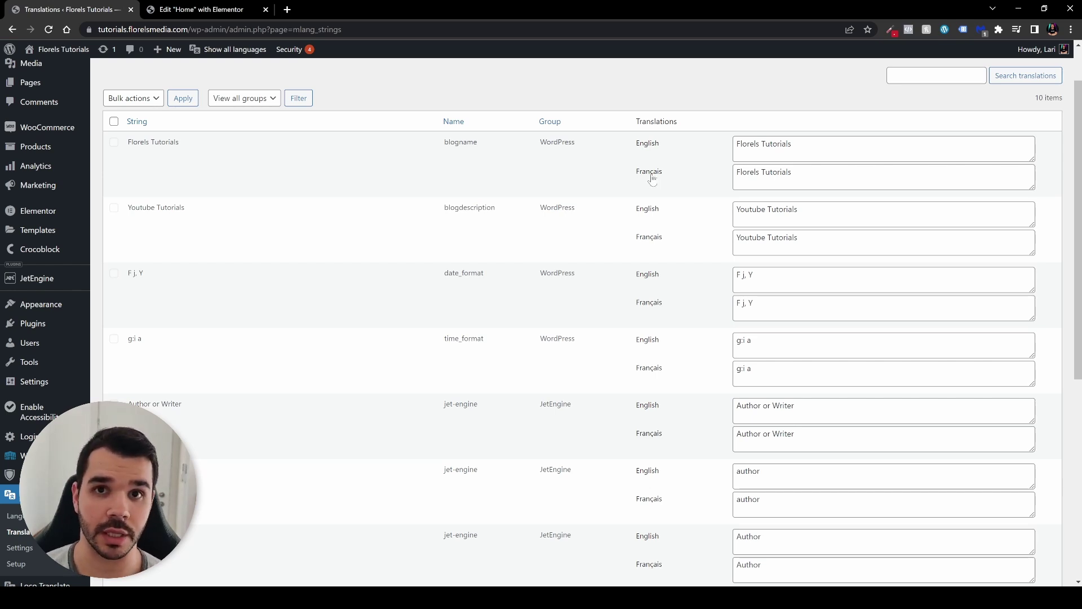
{"action": "scroll", "coordinate": [652, 178], "scroll_direction": "down", "scroll_amount": 6}
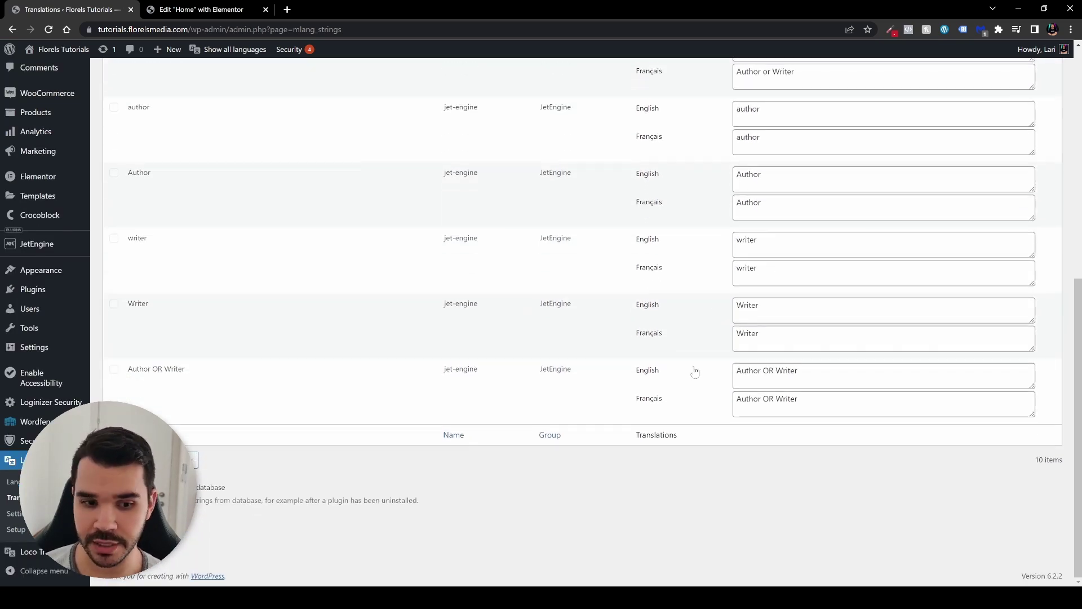
{"action": "scroll", "coordinate": [721, 365], "scroll_direction": "up", "scroll_amount": 8}
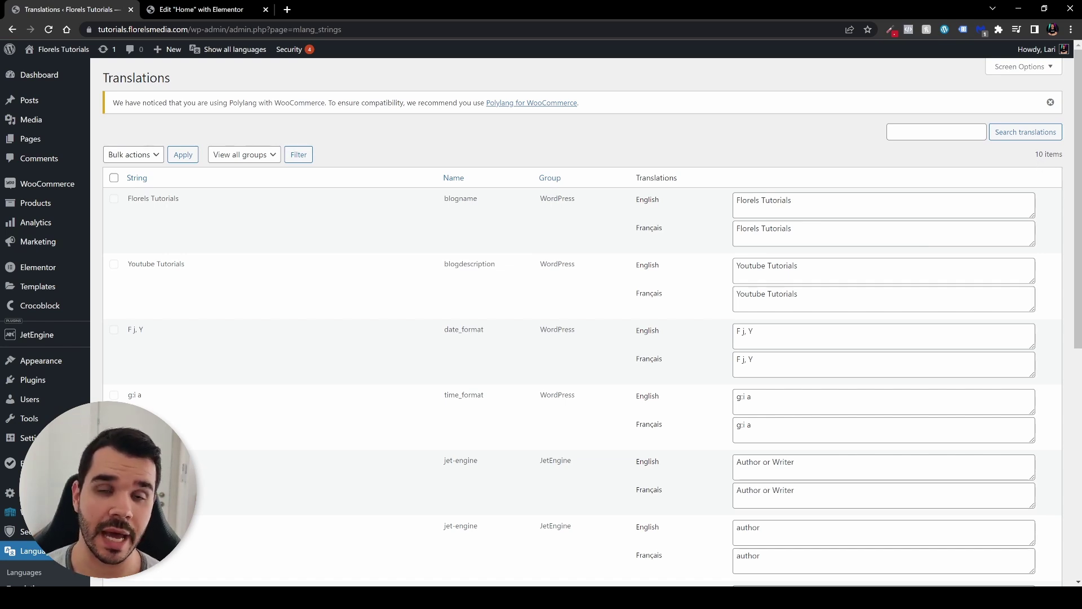
{"action": "scroll", "coordinate": [251, 374], "scroll_direction": "down", "scroll_amount": 2}
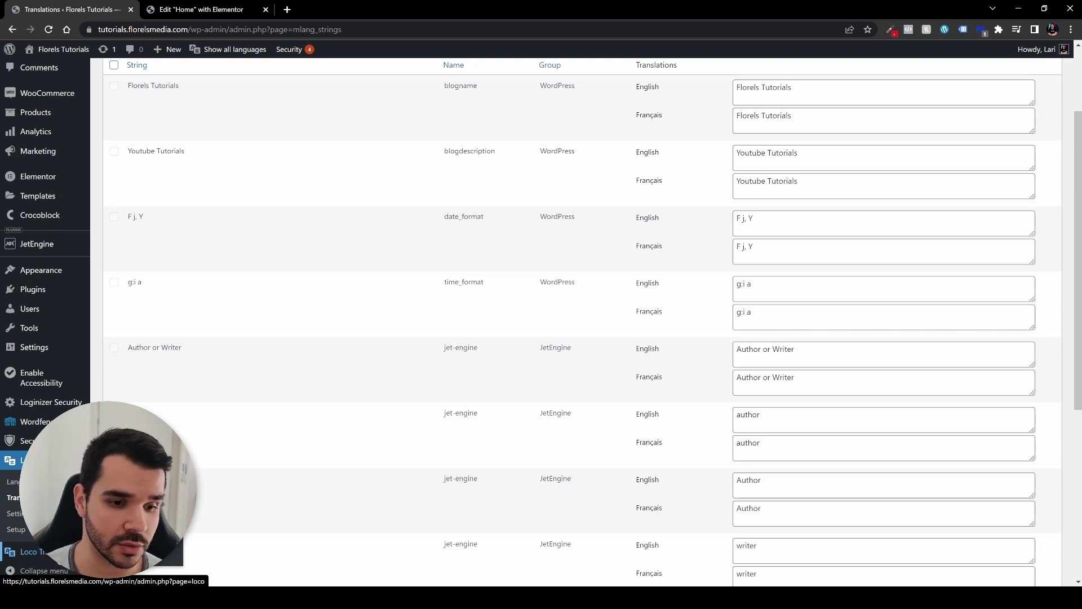
Open Loco Translate, review its theme and plugin bundles, and check which languages the WooCommerce bundle has
{"action": "left_click", "coordinate": [31, 551]}
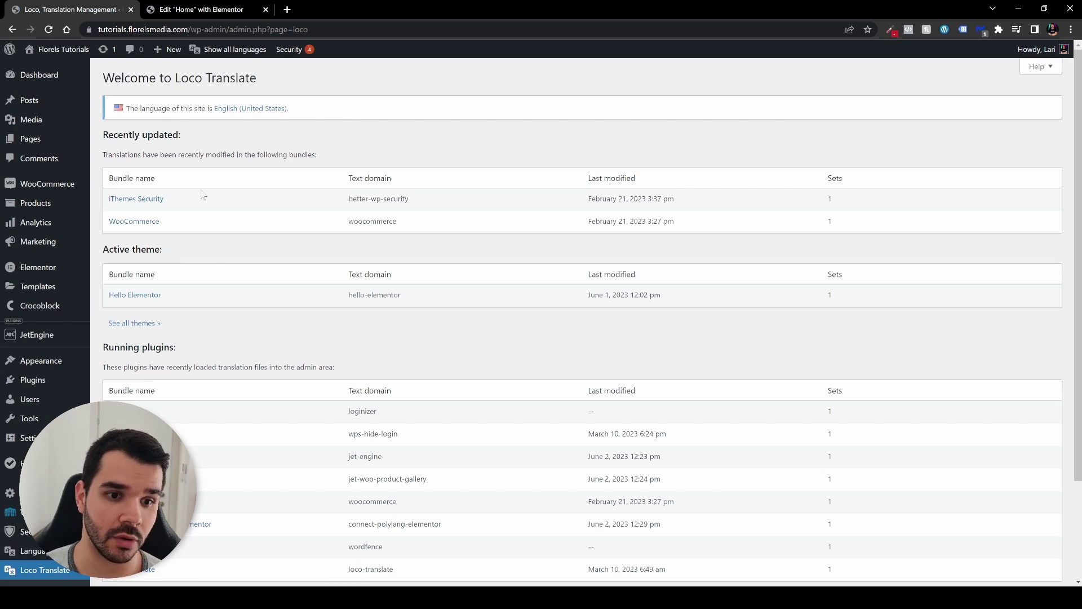
{"action": "scroll", "coordinate": [259, 293], "scroll_direction": "down", "scroll_amount": 1}
{"action": "scroll", "coordinate": [248, 273], "scroll_direction": "up", "scroll_amount": 1}
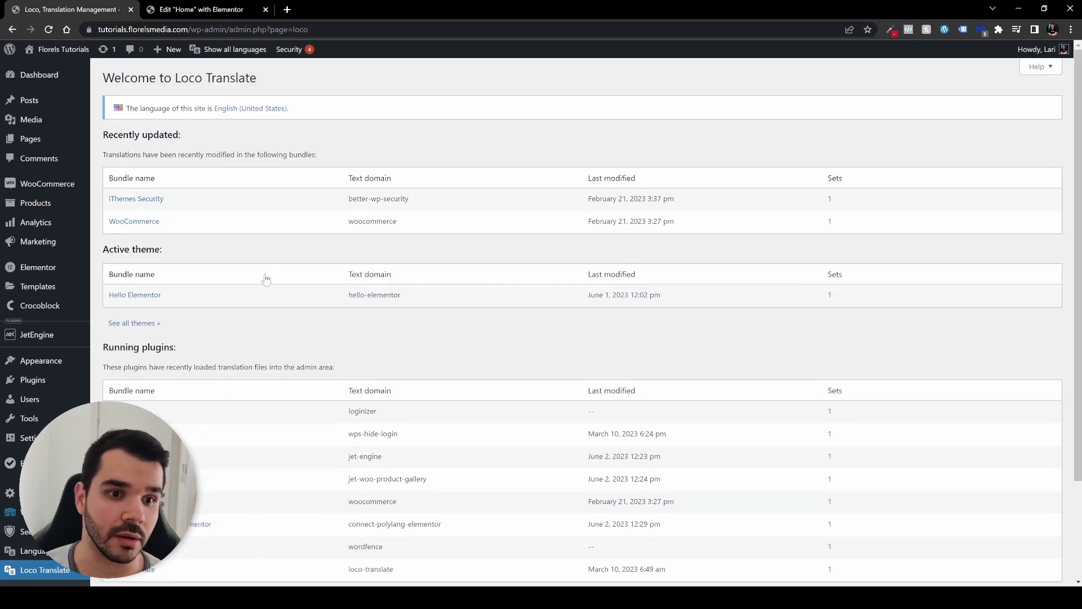
{"action": "scroll", "coordinate": [233, 322], "scroll_direction": "down", "scroll_amount": 2}
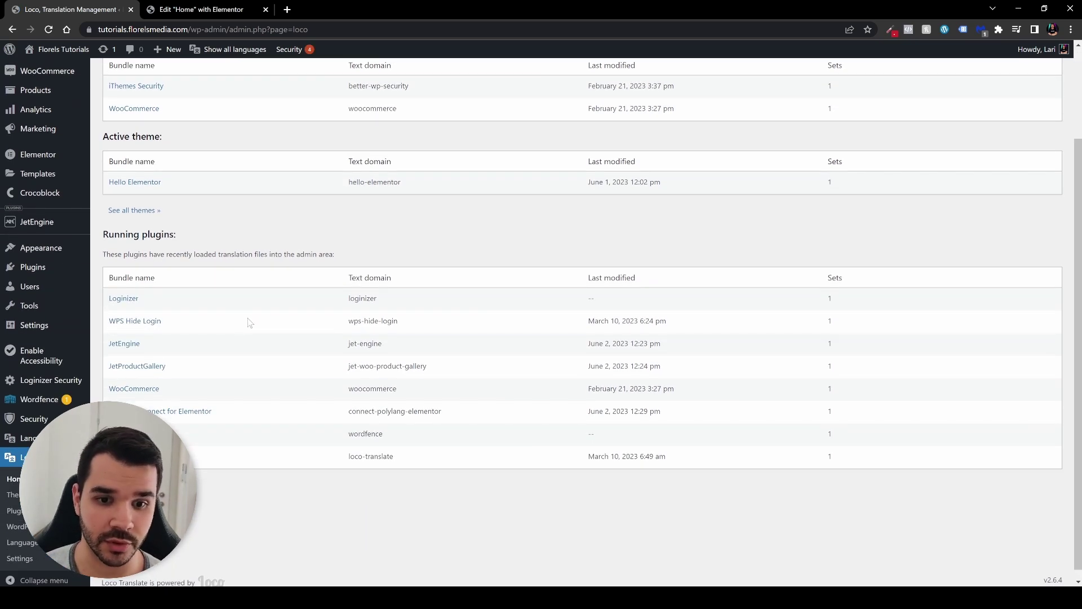
{"action": "scroll", "coordinate": [252, 319], "scroll_direction": "up", "scroll_amount": 2}
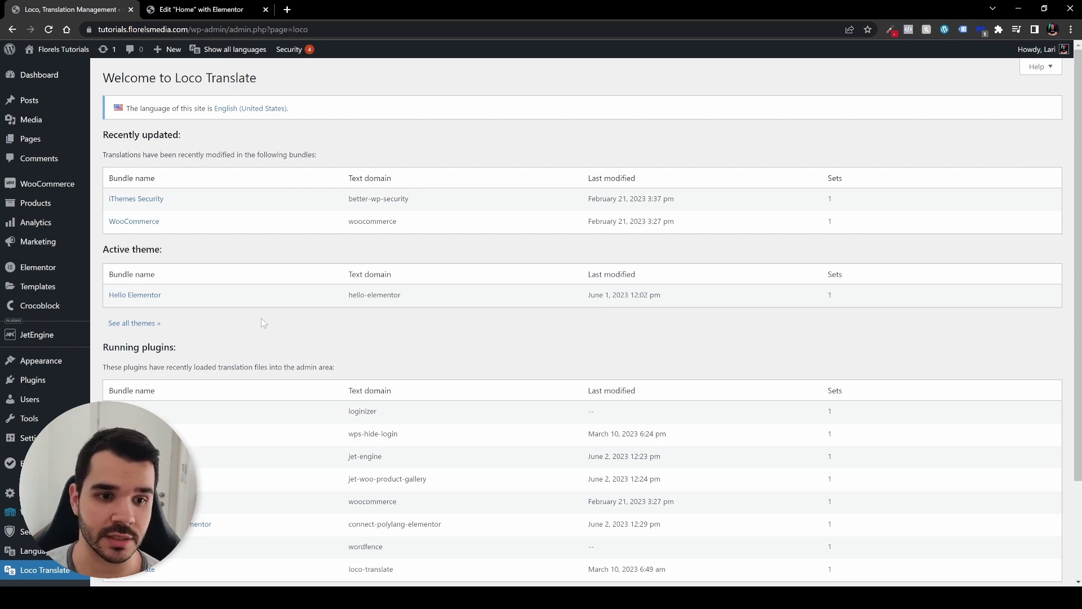
{"action": "left_click", "coordinate": [144, 224]}
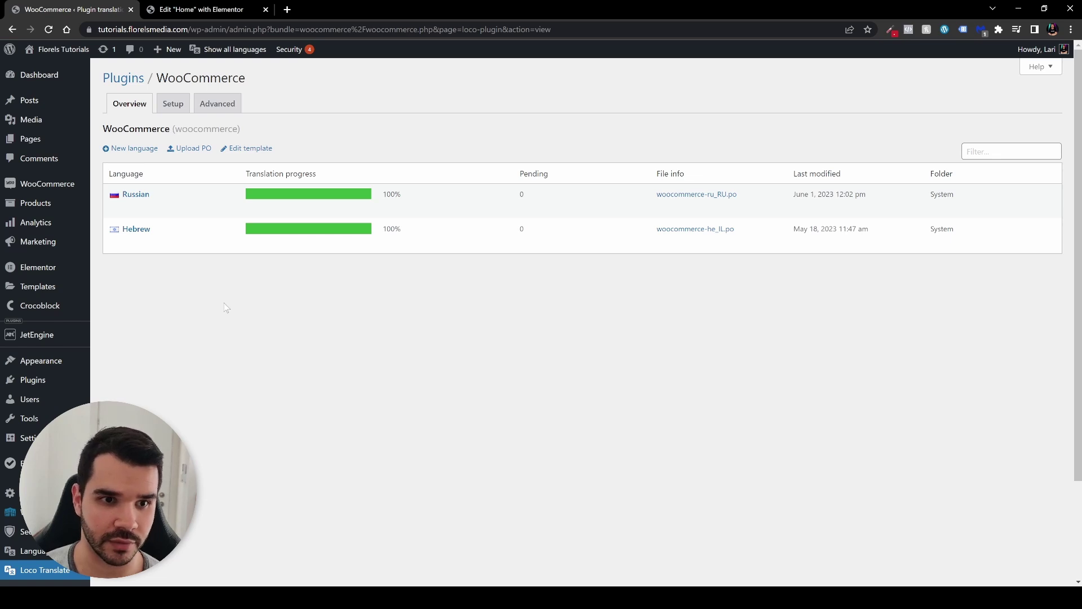
{"action": "key", "text": "alt+Left"}
Start a new language for the Hello Elementor theme in Loco Translate and create its missing translation template
{"action": "scroll", "coordinate": [219, 306], "scroll_direction": "down", "scroll_amount": 1}
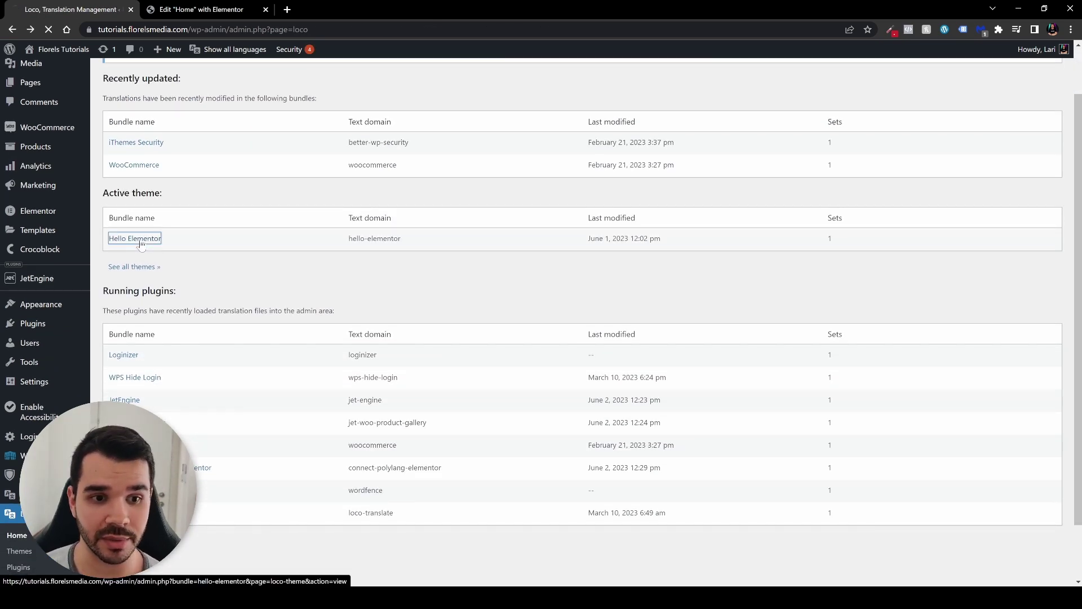
{"action": "left_click", "coordinate": [138, 240]}
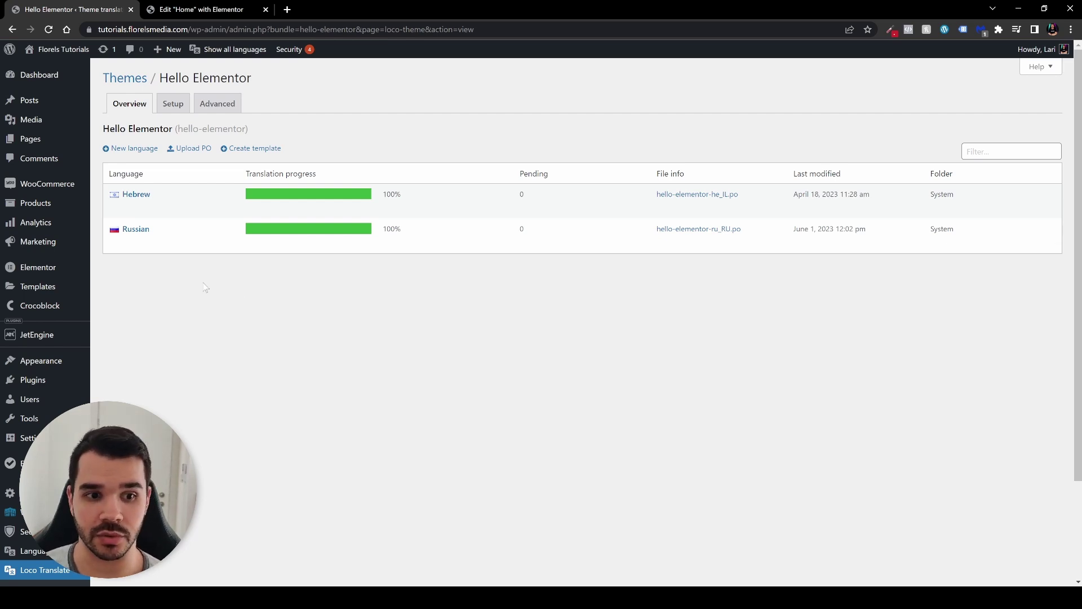
{"action": "left_click", "coordinate": [134, 148]}
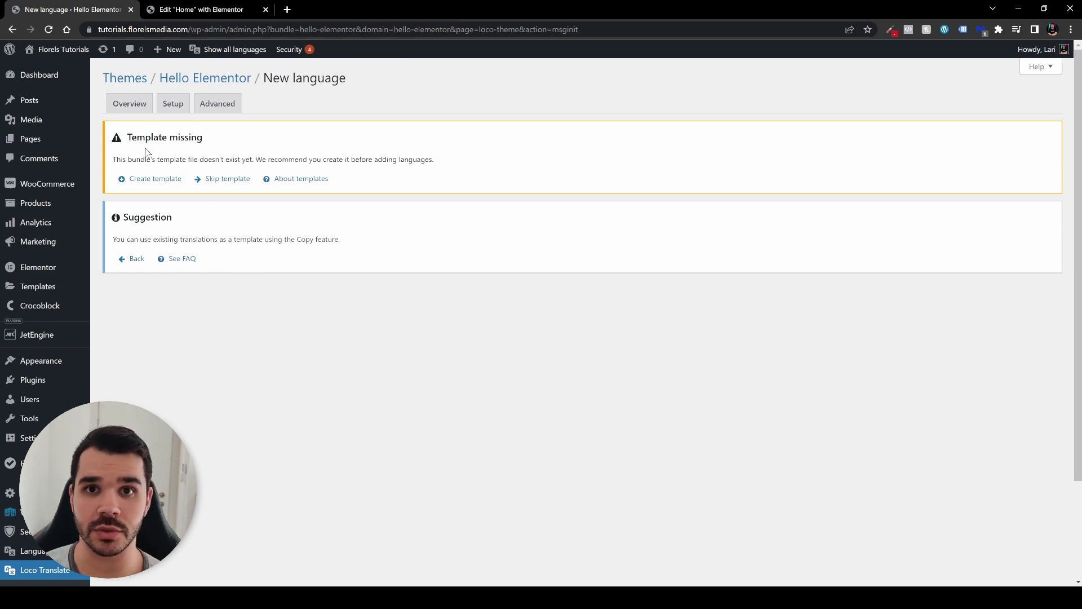
{"action": "left_click", "coordinate": [155, 185]}
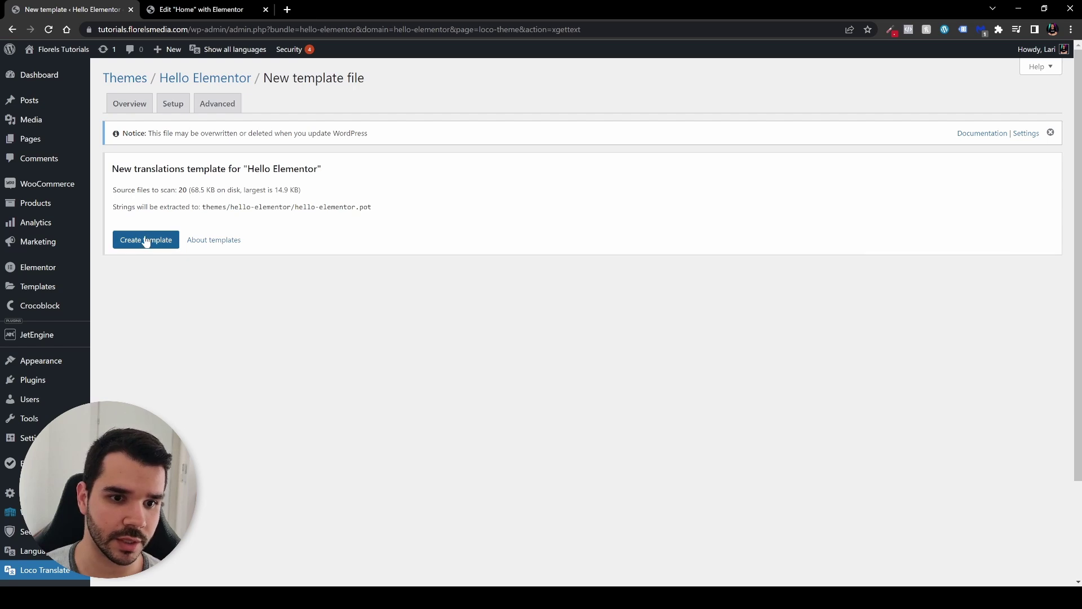
{"action": "left_click", "coordinate": [145, 241]}
{"action": "left_click", "coordinate": [127, 84]}
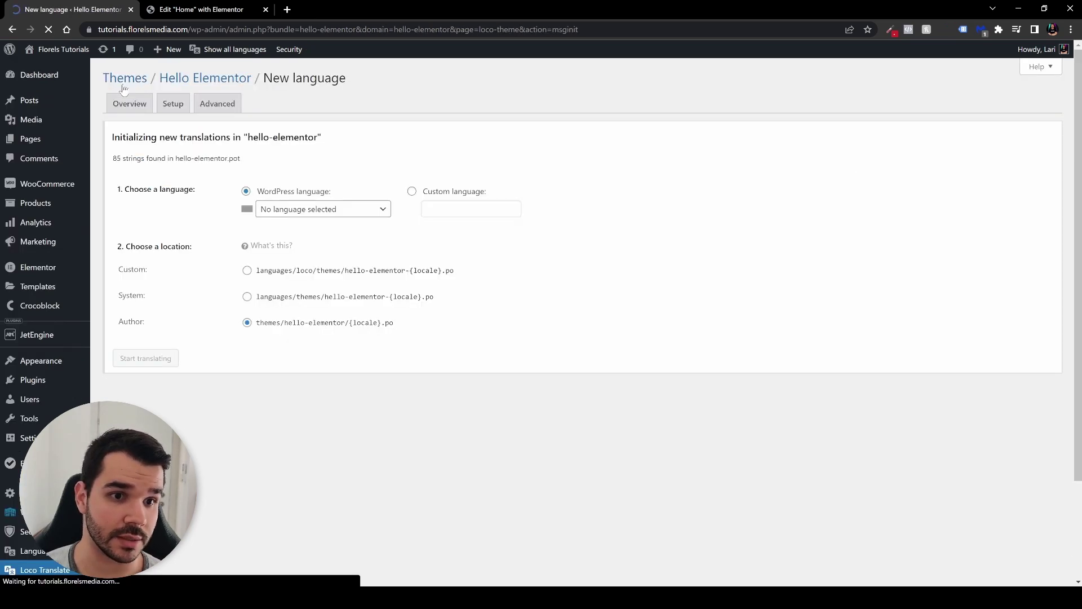
Set the new Hello Elementor translation to French (France) with the Custom file location, and start translating
{"action": "left_click", "coordinate": [326, 210]}
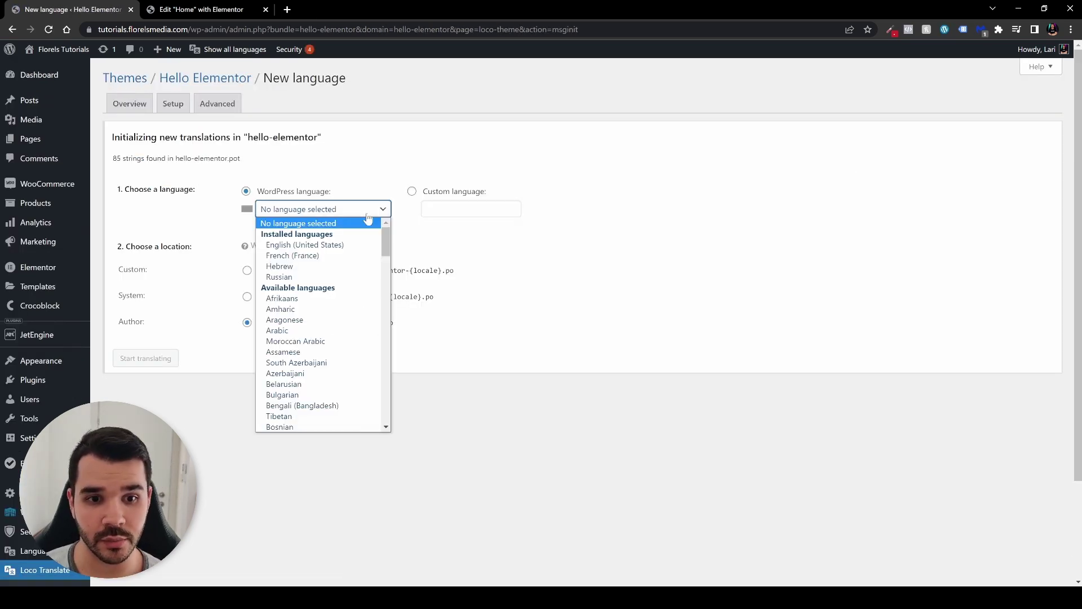
{"action": "left_click", "coordinate": [330, 257]}
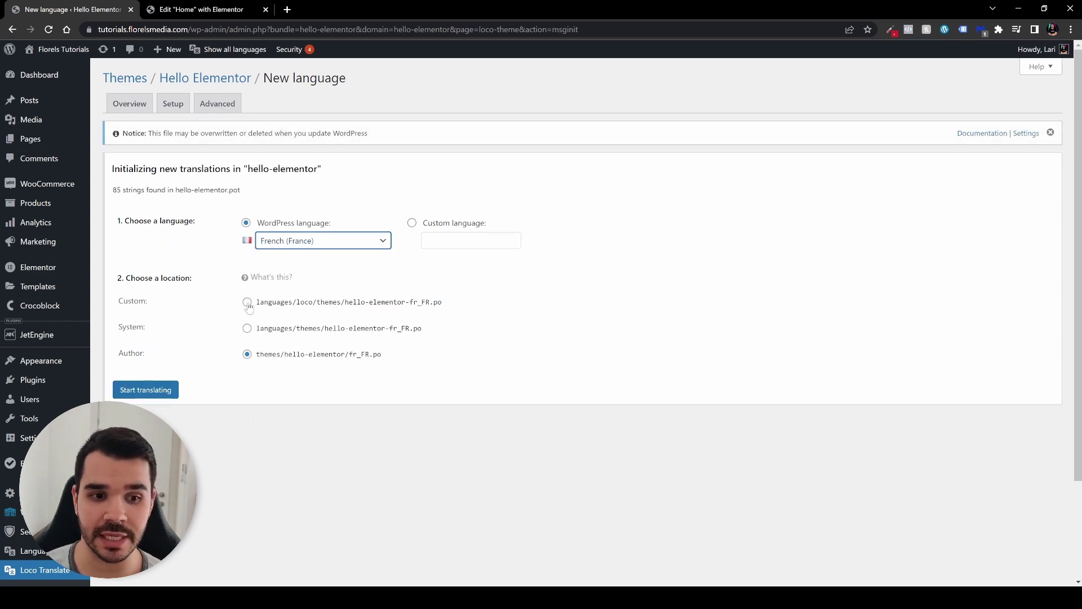
{"action": "left_click", "coordinate": [263, 304]}
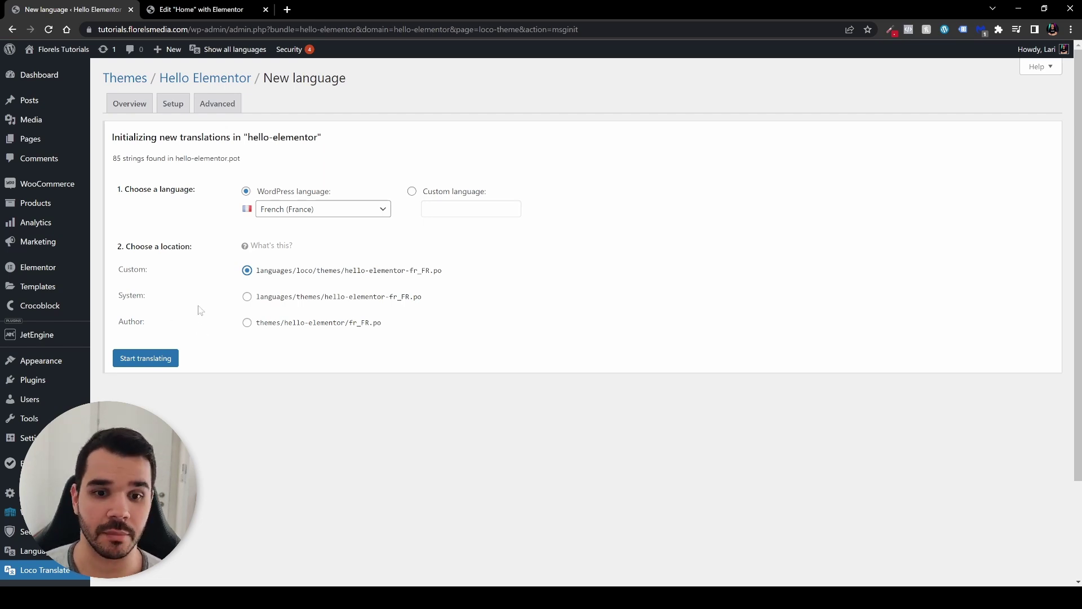
{"action": "left_click", "coordinate": [174, 359]}
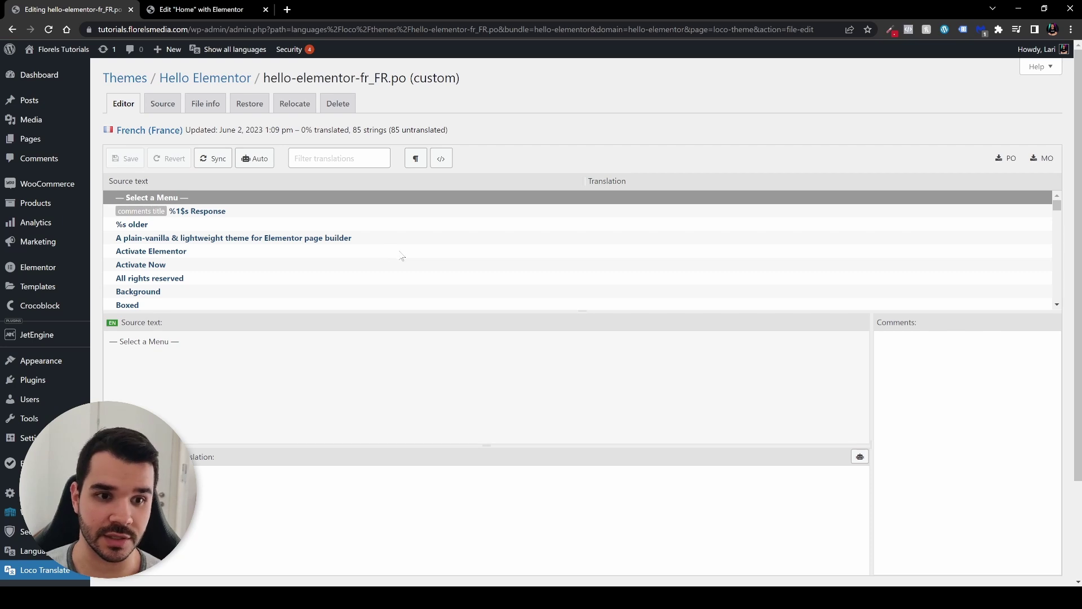
Look through the theme's source strings and filter the translations by "log"
{"action": "scroll", "coordinate": [338, 251], "scroll_direction": "down", "scroll_amount": 5}
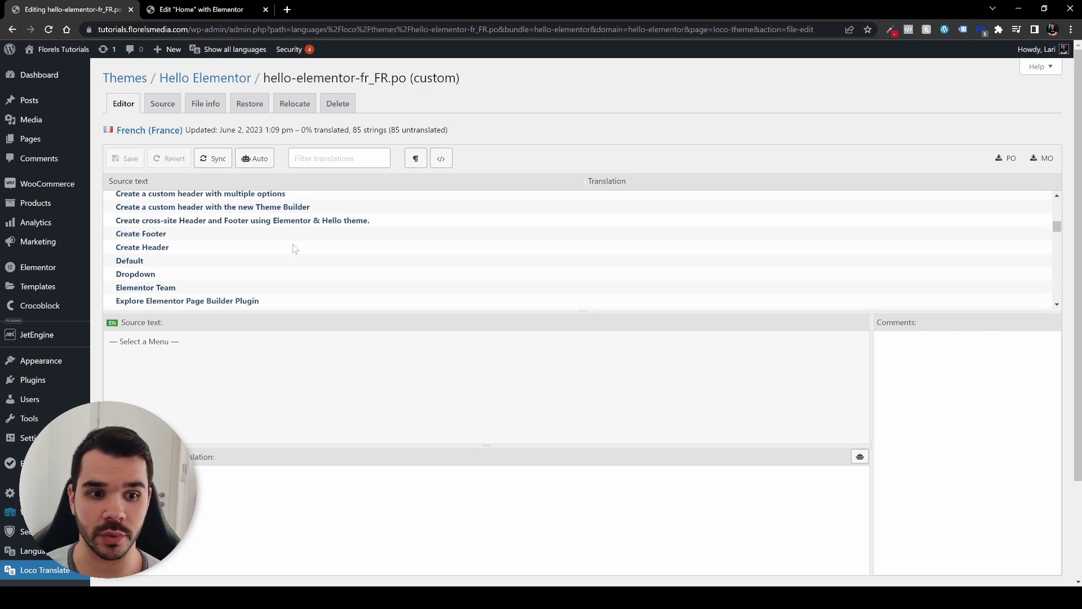
{"action": "scroll", "coordinate": [293, 248], "scroll_direction": "down", "scroll_amount": 5}
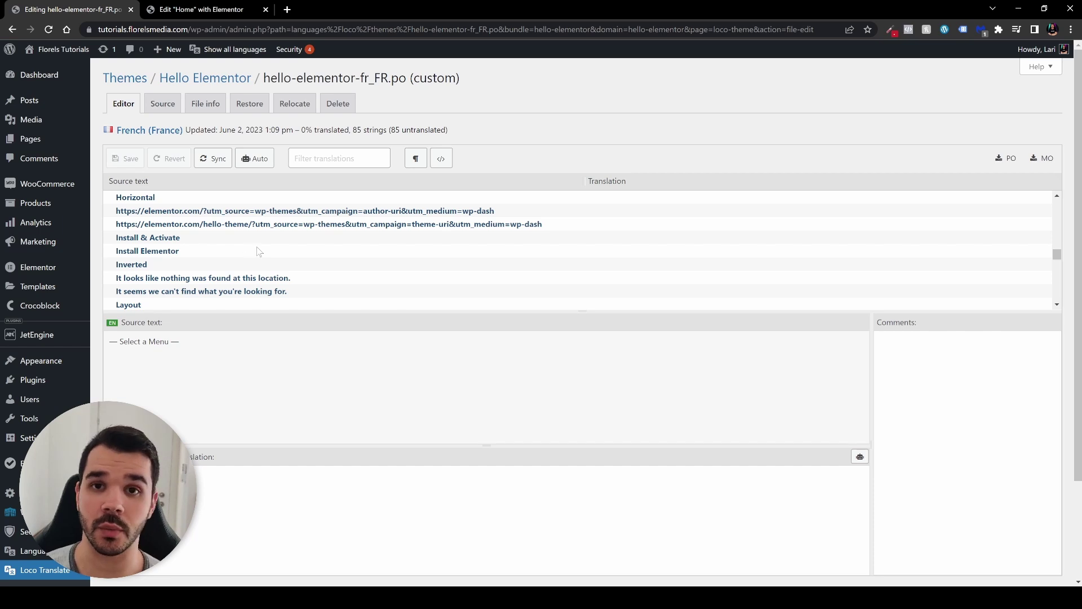
{"action": "scroll", "coordinate": [264, 248], "scroll_direction": "down", "scroll_amount": 2}
{"action": "left_click", "coordinate": [338, 157]}
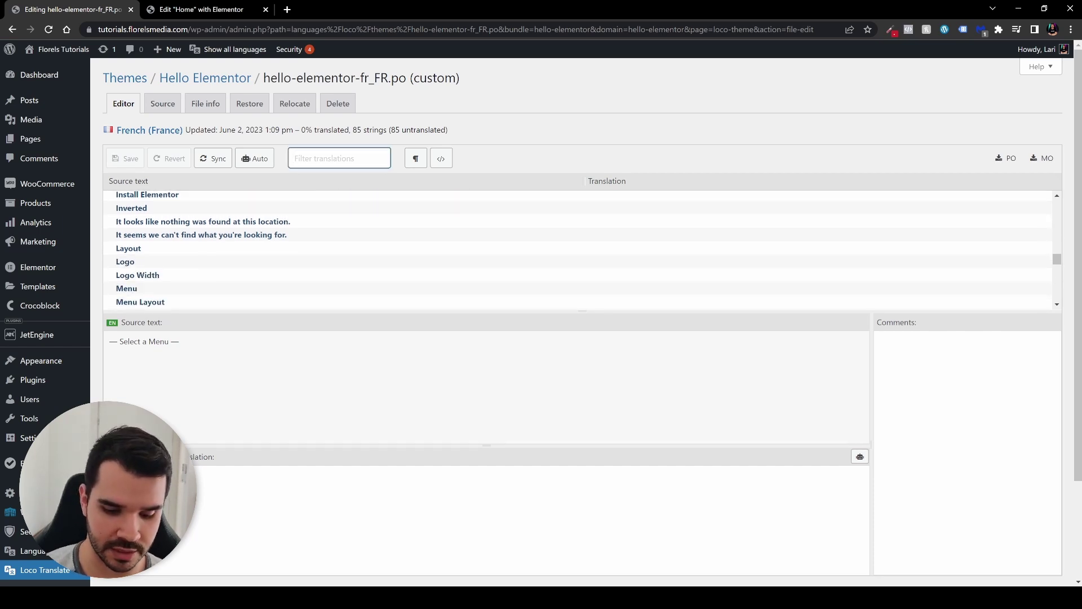
{"action": "type", "text": "log"}
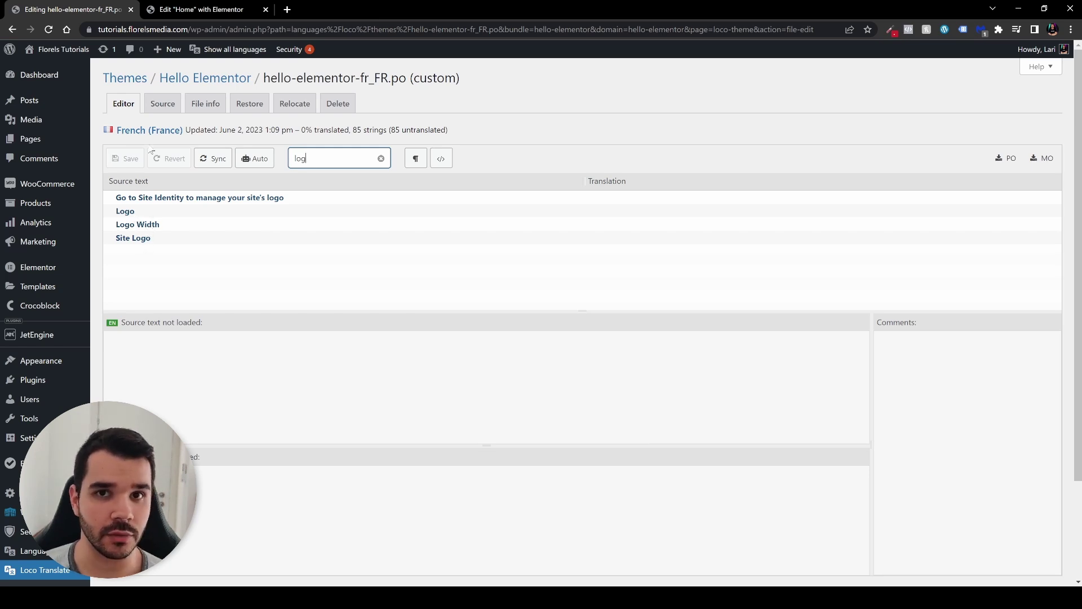
Add a French (France) translation for the WooCommerce plugin in Loco Translate, keeping the Custom location, and start translating
{"action": "scroll", "coordinate": [14, 564], "scroll_direction": "down", "scroll_amount": 2}
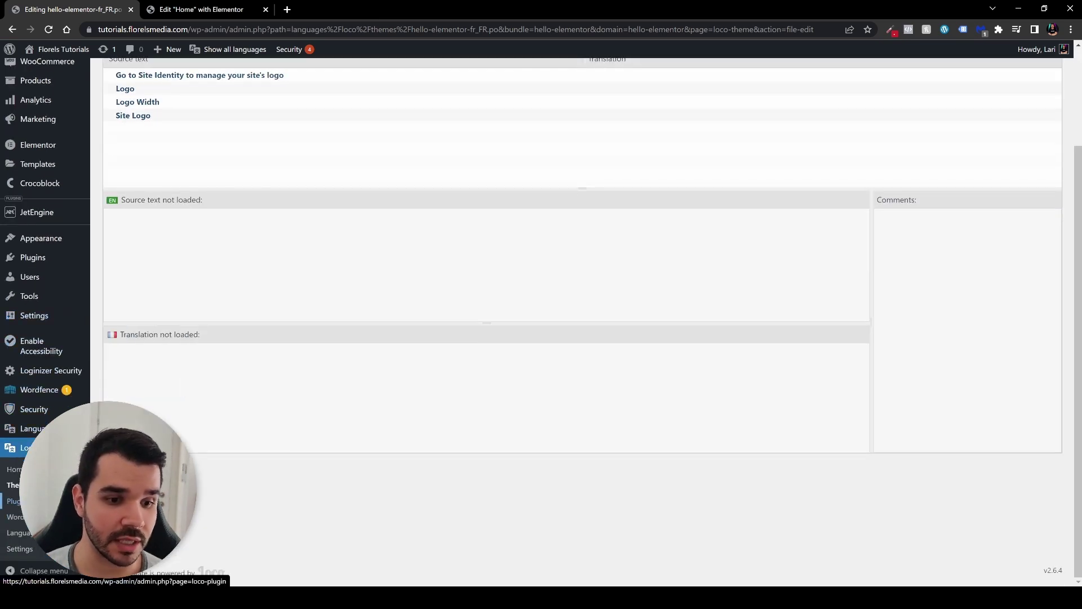
{"action": "left_click", "coordinate": [12, 500]}
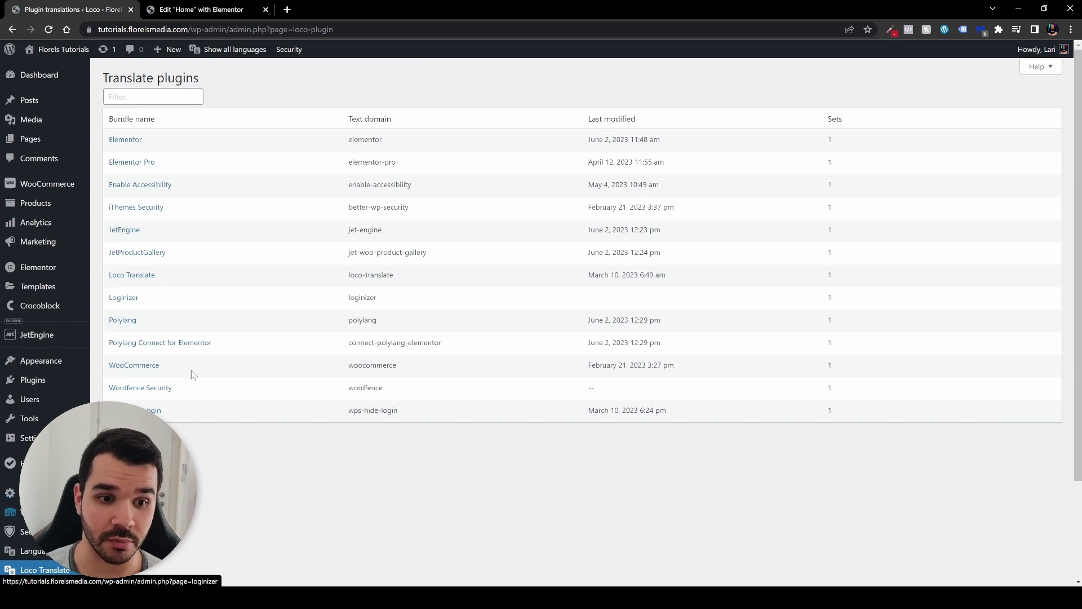
{"action": "left_click", "coordinate": [144, 366]}
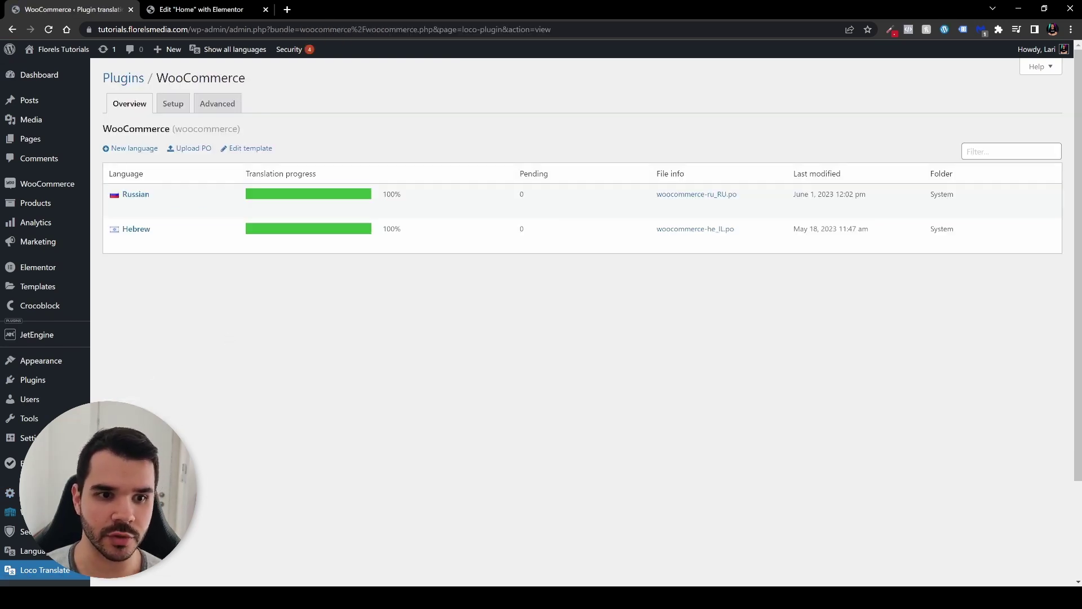
{"action": "left_click", "coordinate": [124, 149]}
{"action": "left_click", "coordinate": [329, 209]}
{"action": "left_click", "coordinate": [339, 253]}
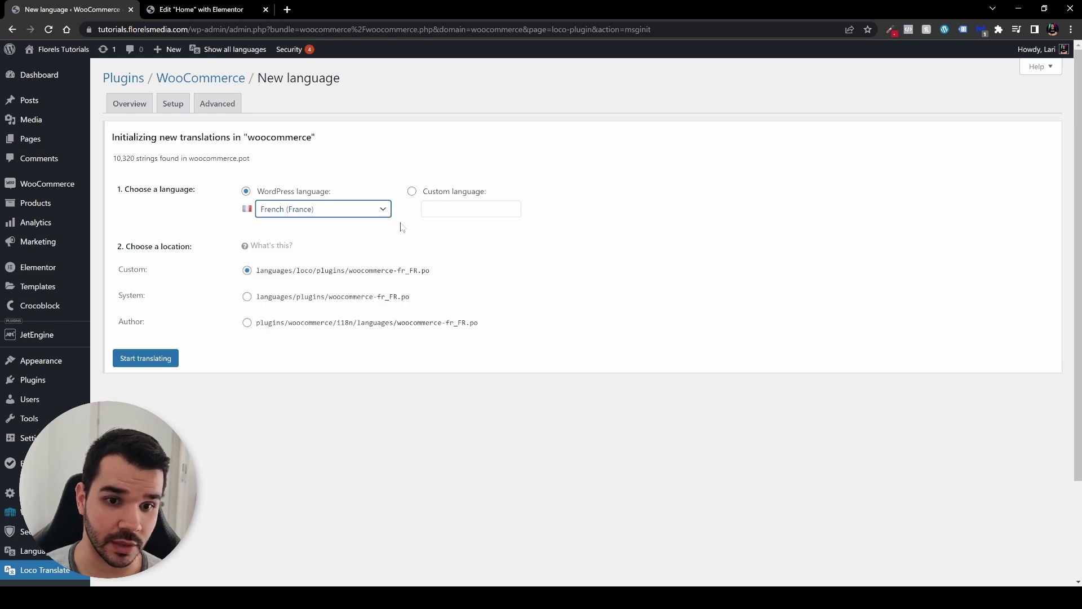
{"action": "left_click", "coordinate": [146, 357]}
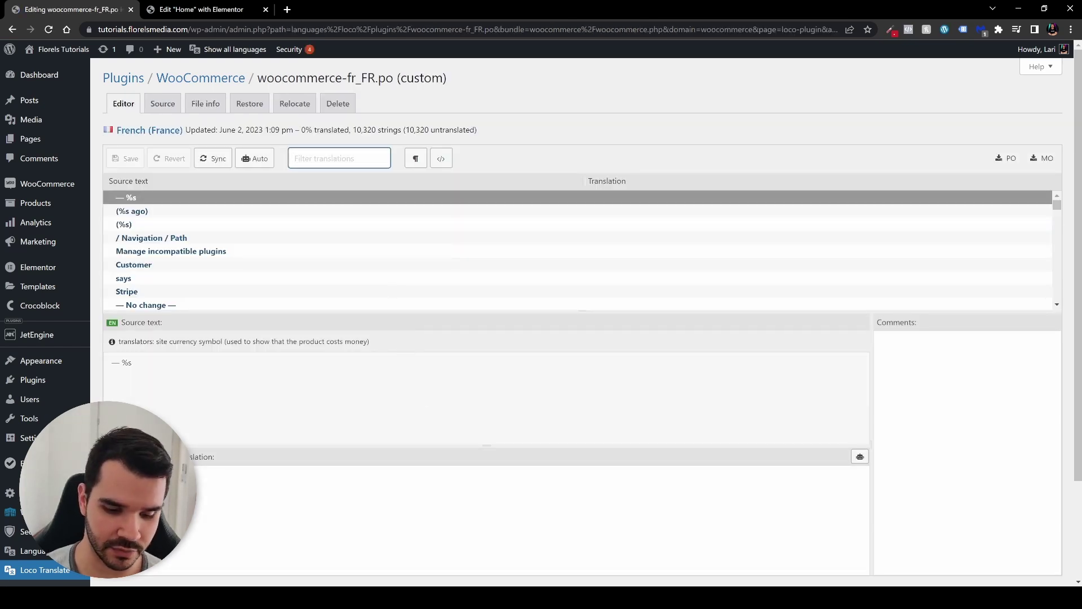
Filter the WooCommerce strings by "login", select the Login source string and open its French translation for editing
{"action": "type", "text": "lo"}
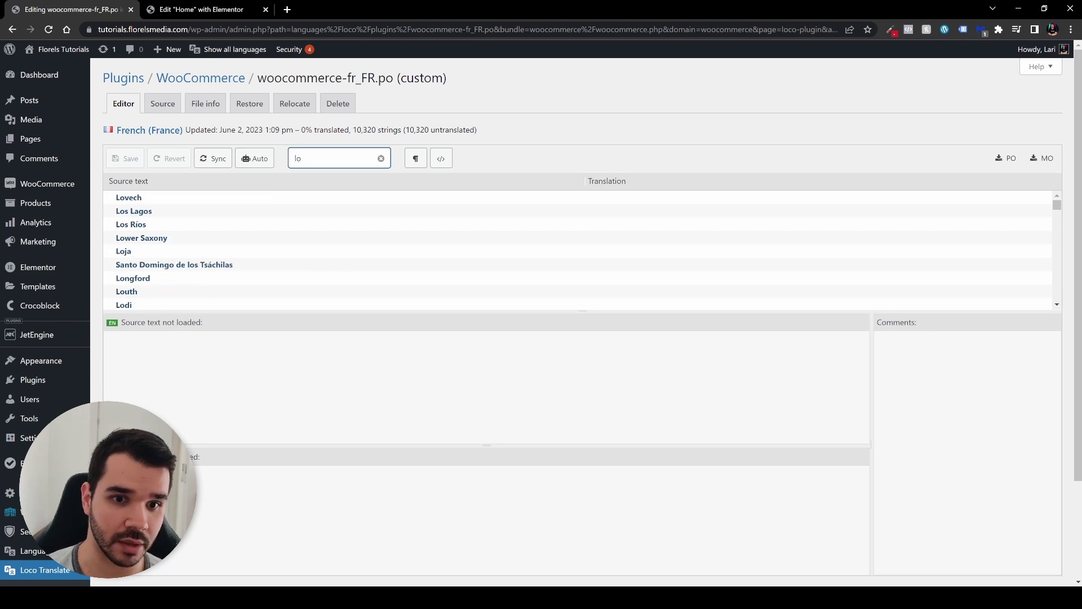
{"action": "type", "text": "gin"}
{"action": "left_click", "coordinate": [291, 198]}
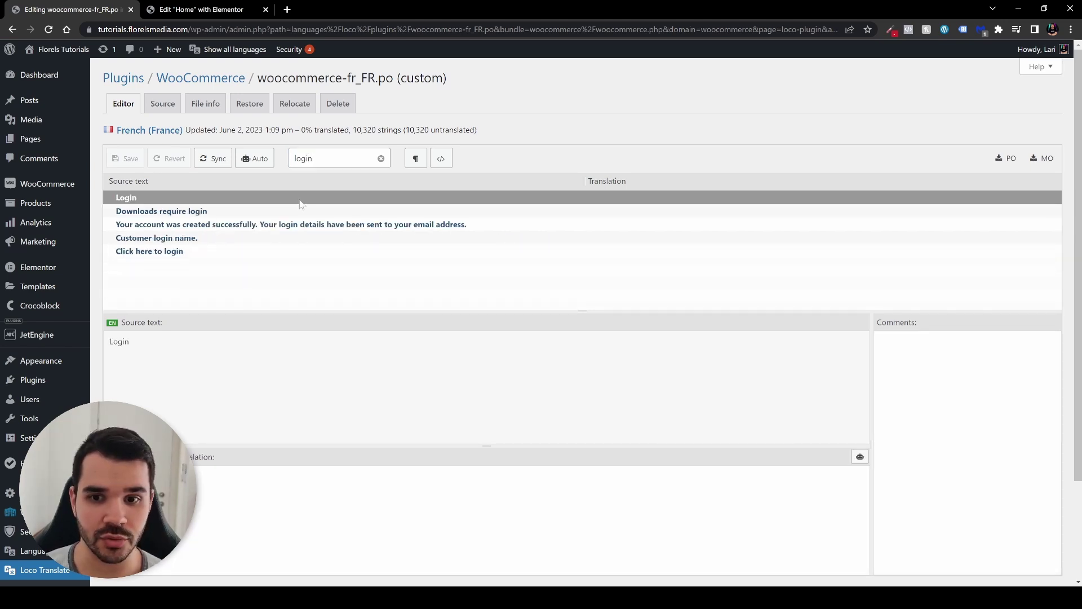
{"action": "left_click", "coordinate": [110, 474]}
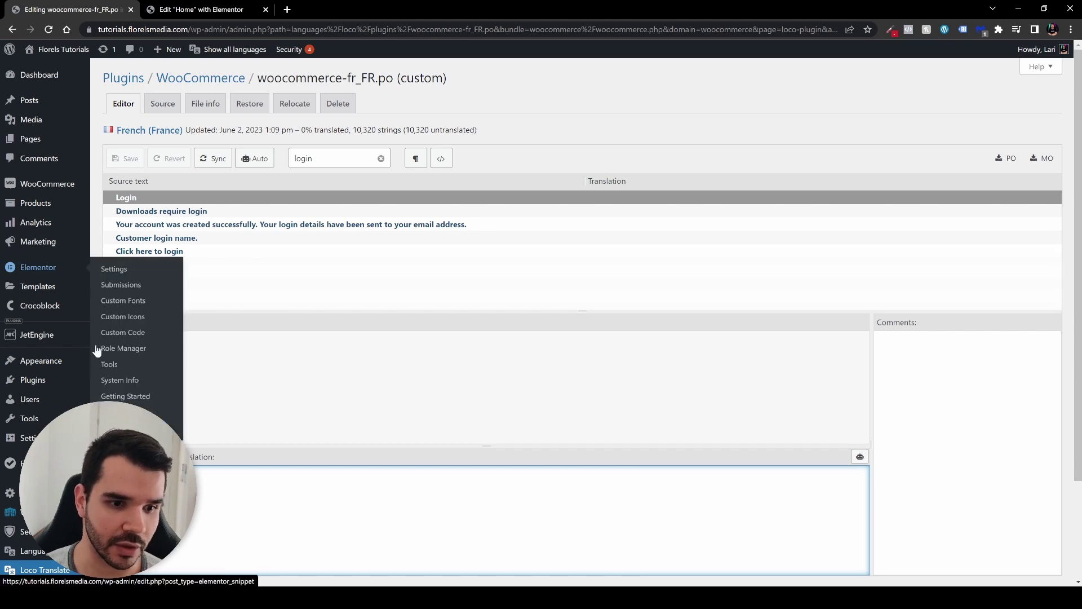
Search the plugin directory for "polylang", then install and activate Theme and plugin translation for Polylang (TTfP)
{"action": "left_click", "coordinate": [25, 379]}
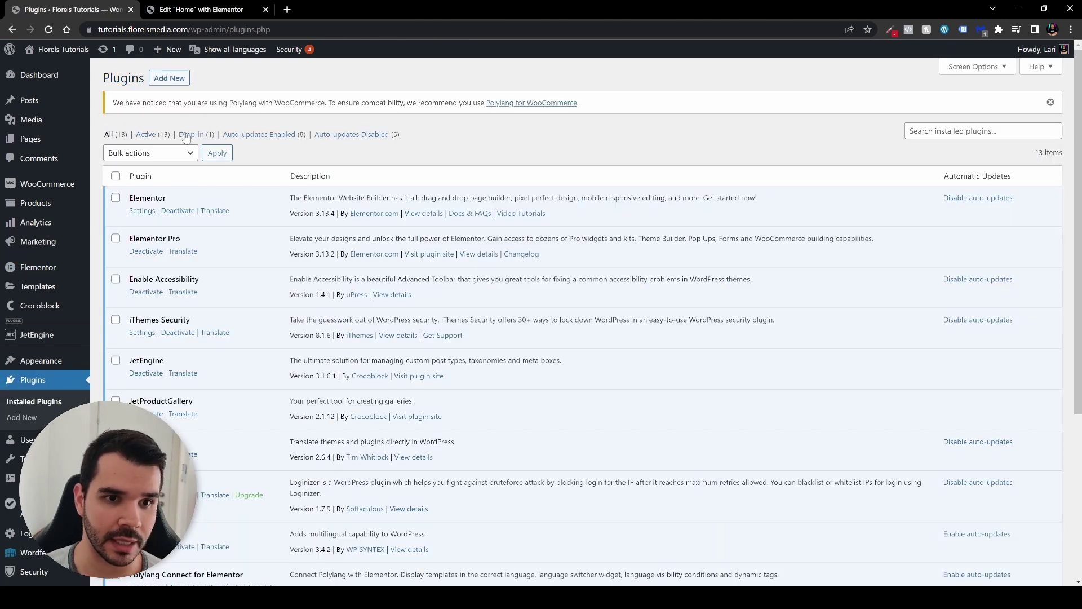
{"action": "left_click", "coordinate": [172, 81]}
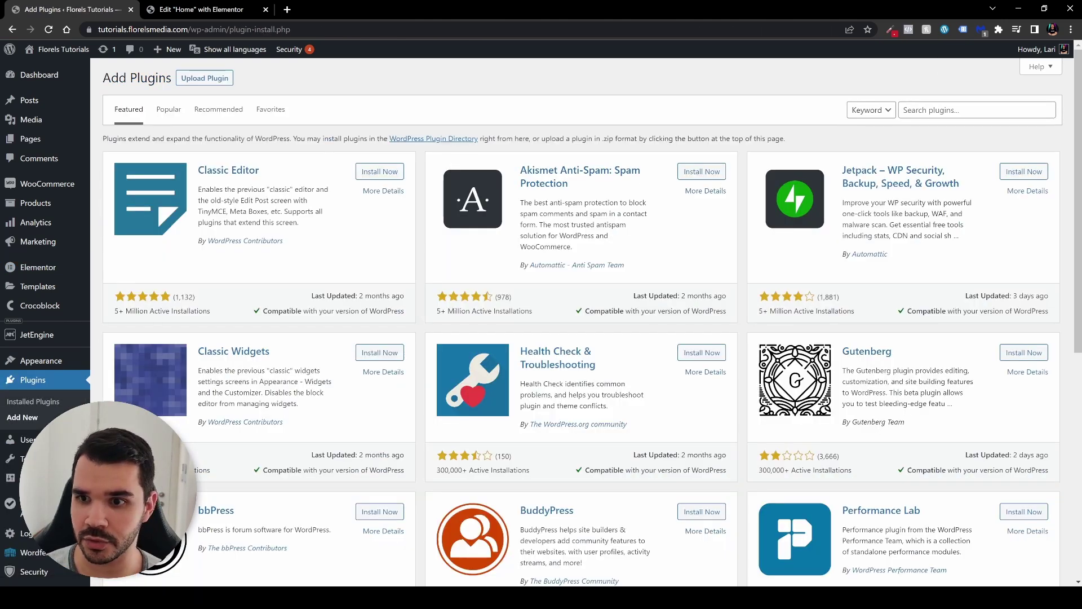
{"action": "left_click", "coordinate": [935, 110]}
{"action": "type", "text": "polylang"}
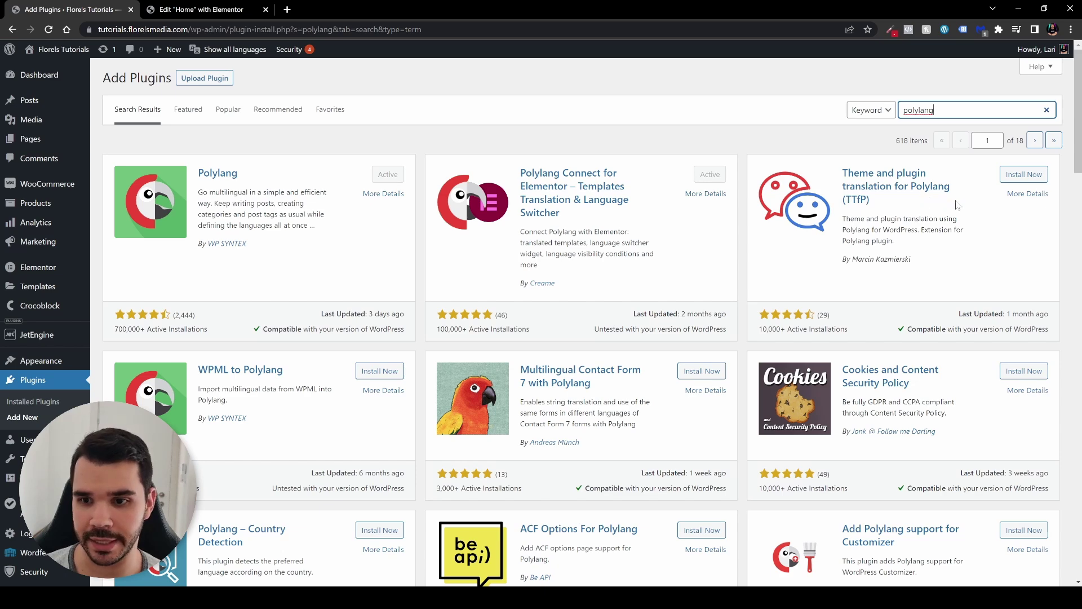
{"action": "left_click", "coordinate": [1023, 174]}
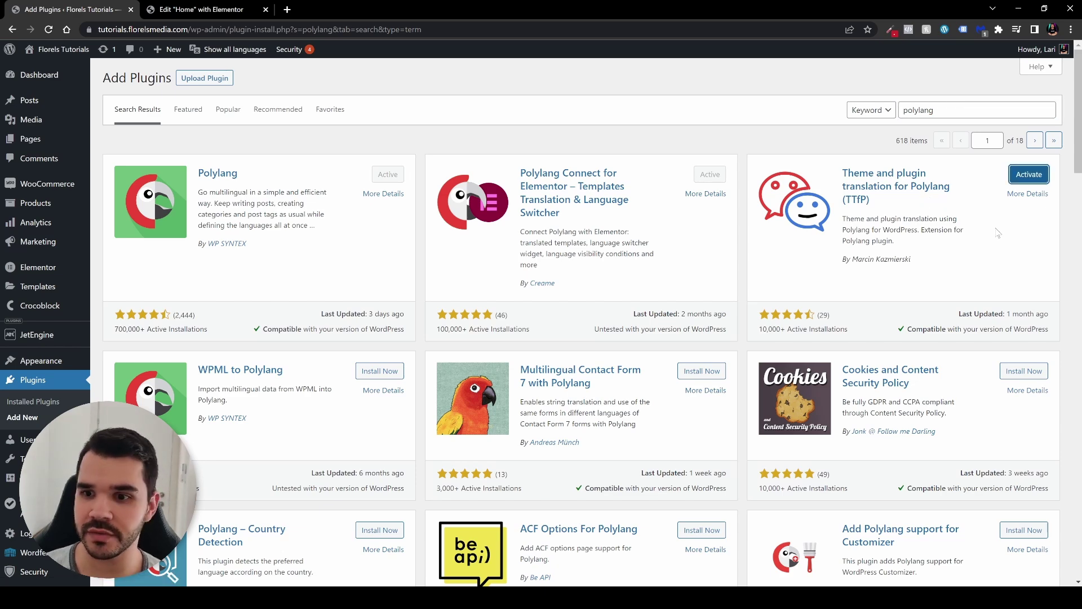
{"action": "left_click", "coordinate": [1029, 175]}
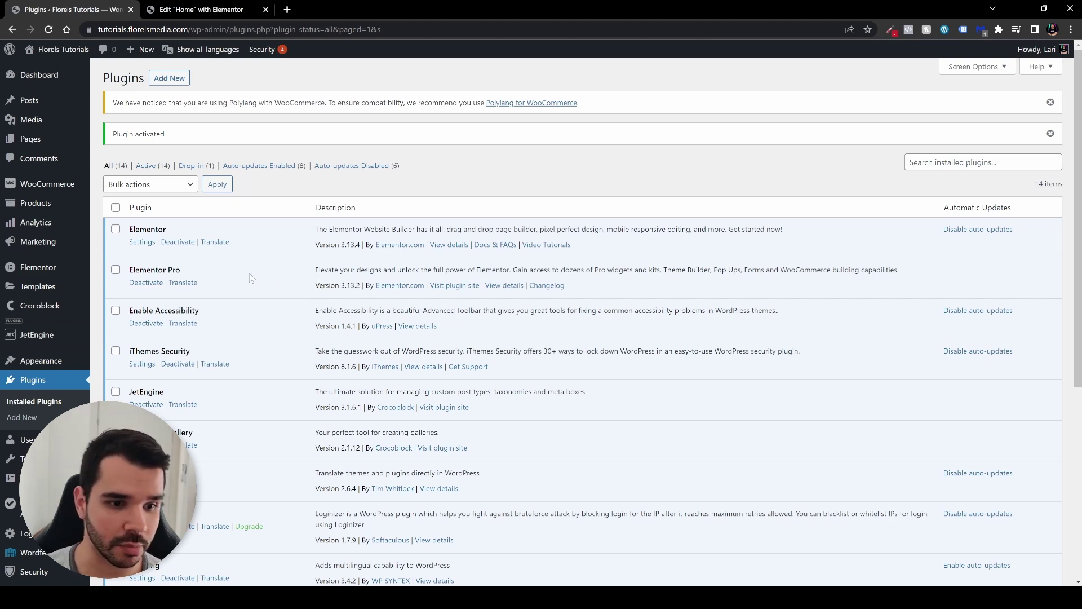
In the TTfP settings, include hello-elementor and woocommerce in the scan, force admin dashboard translation to the default Polylang language, and save
{"action": "scroll", "coordinate": [244, 282], "scroll_direction": "down", "scroll_amount": 3}
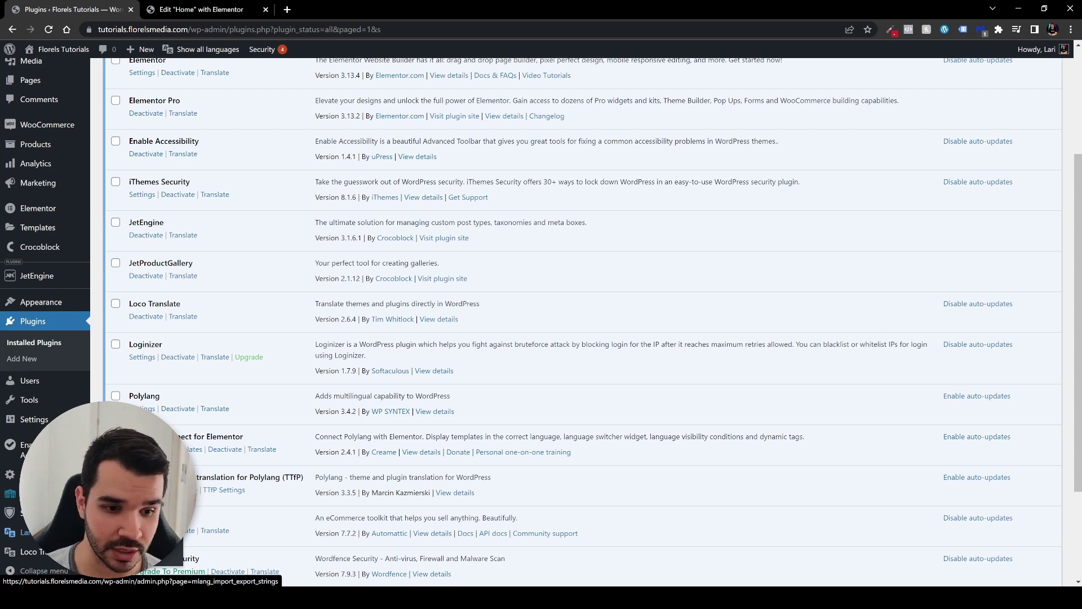
{"action": "left_click", "coordinate": [130, 564]}
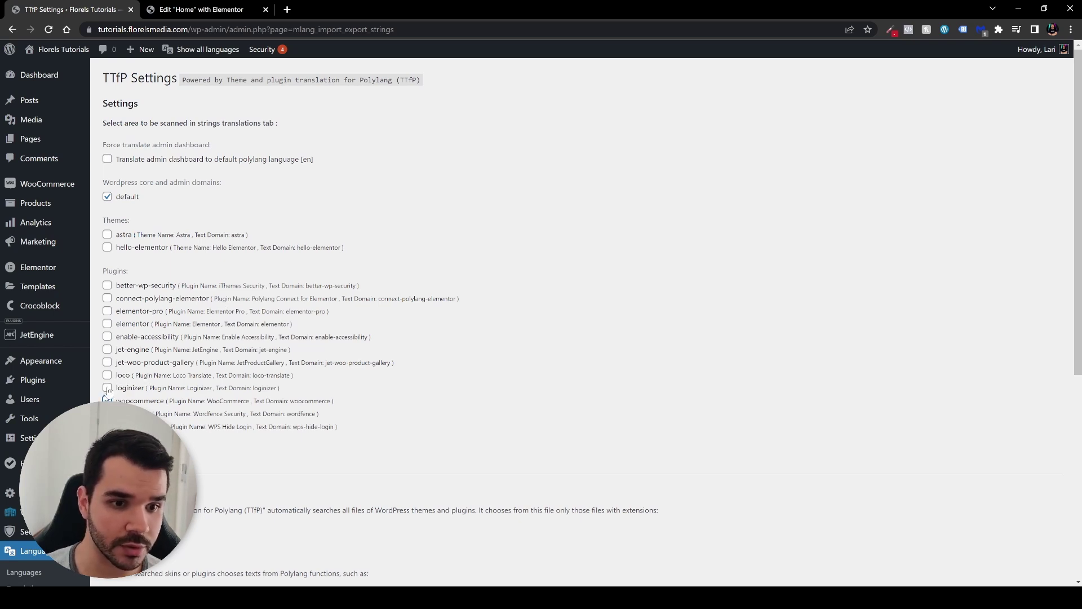
{"action": "left_click", "coordinate": [109, 249]}
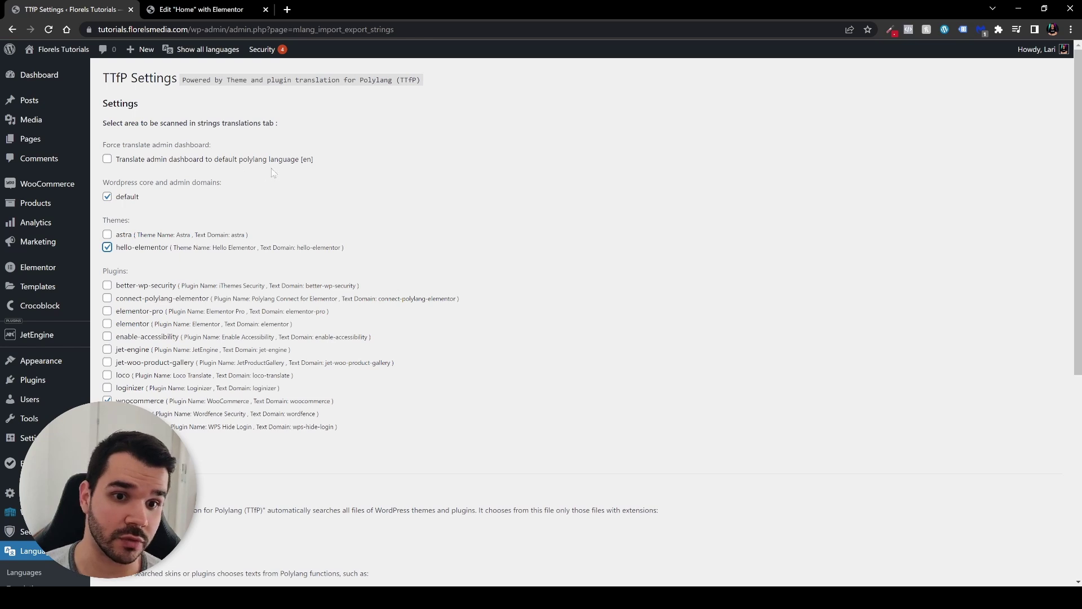
{"action": "left_click", "coordinate": [107, 160]}
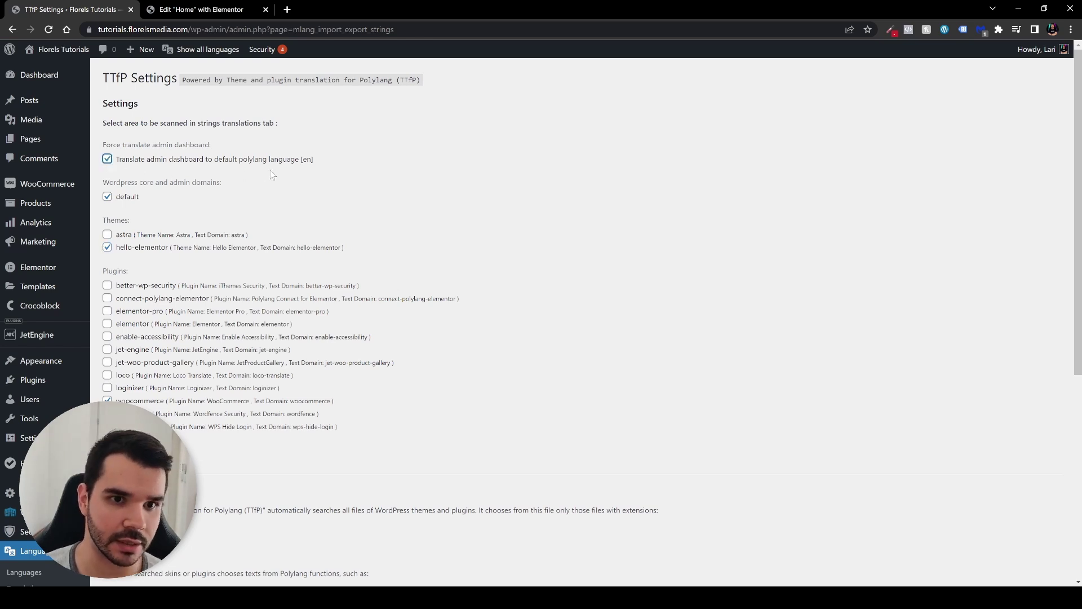
{"action": "scroll", "coordinate": [227, 372], "scroll_direction": "down", "scroll_amount": 6}
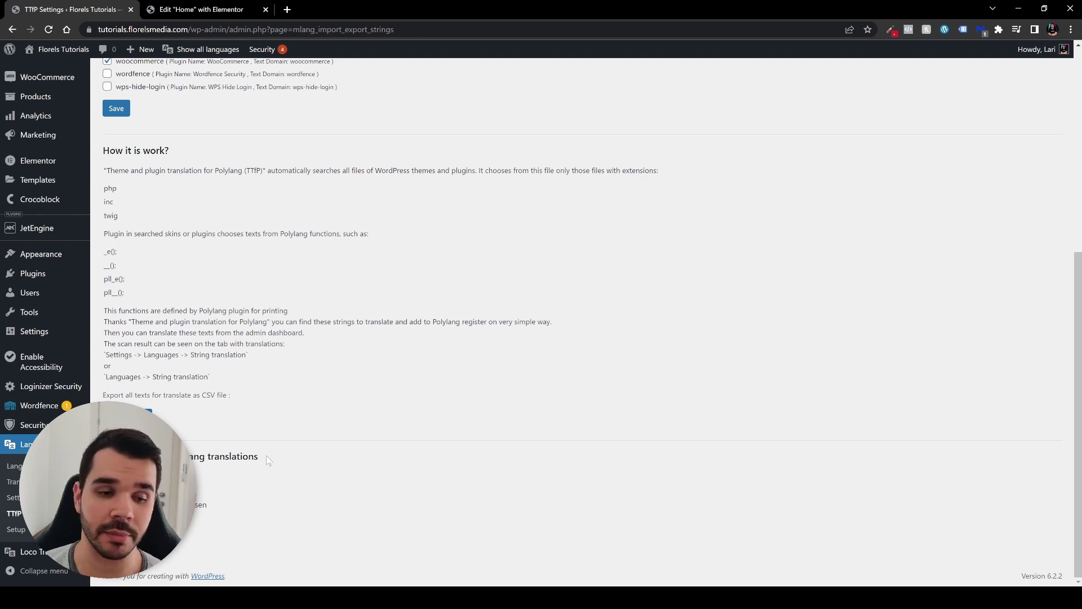
{"action": "scroll", "coordinate": [268, 448], "scroll_direction": "up", "scroll_amount": 4}
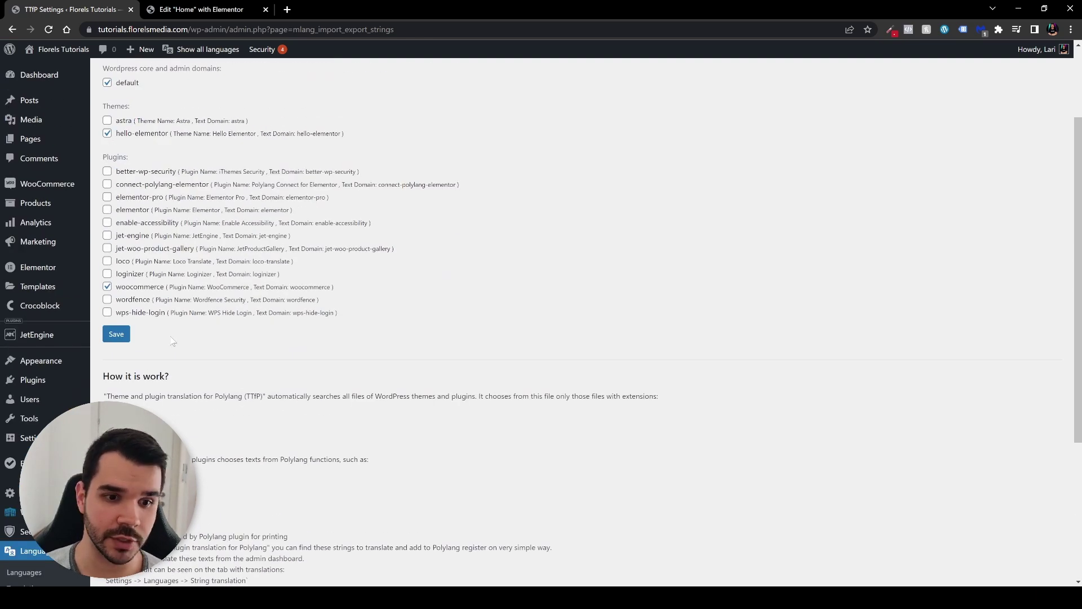
{"action": "scroll", "coordinate": [158, 269], "scroll_direction": "up", "scroll_amount": 2}
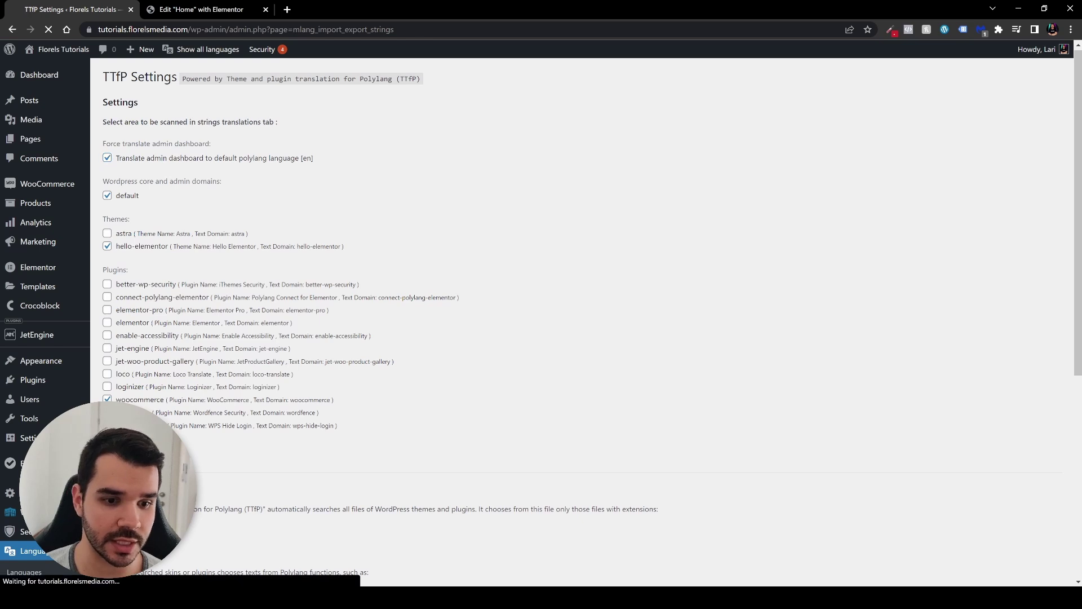
Look through the scanned strings in Polylang's translations list, including page 100
{"action": "scroll", "coordinate": [179, 327], "scroll_direction": "down", "scroll_amount": 3}
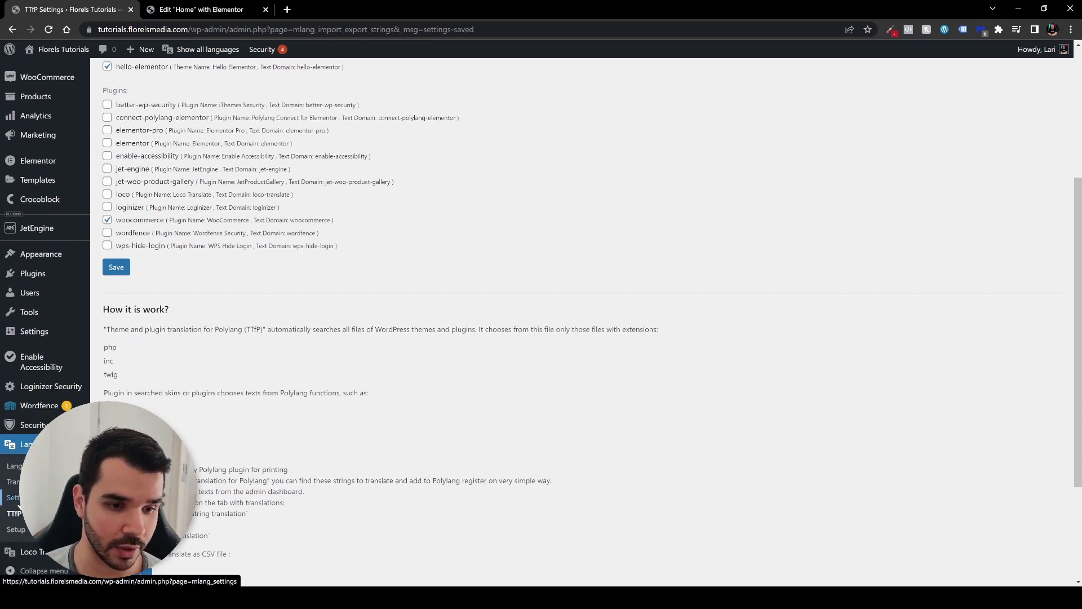
{"action": "left_click", "coordinate": [14, 481]}
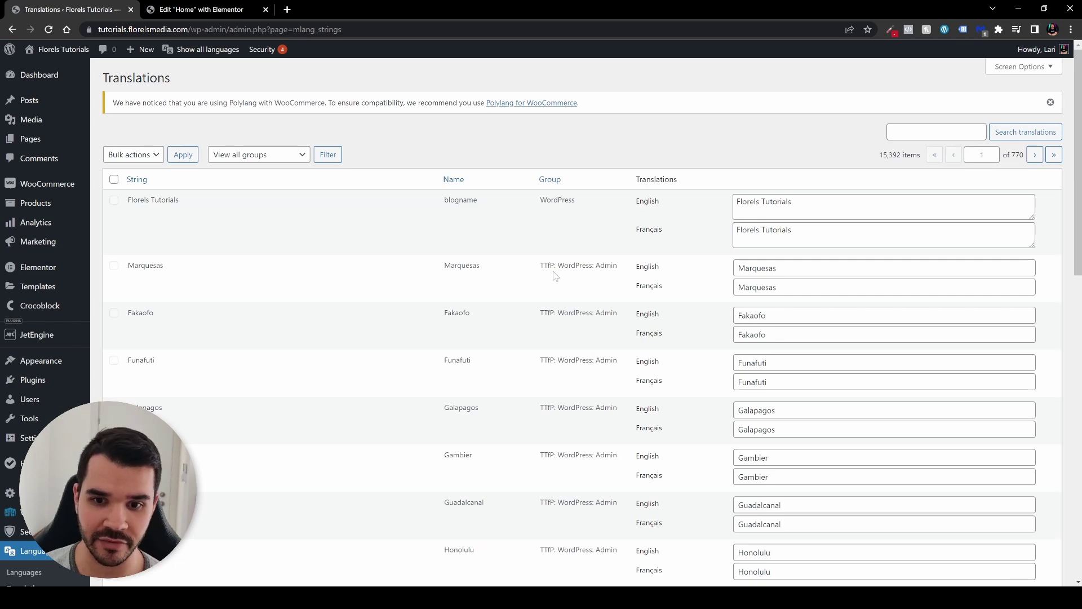
{"action": "scroll", "coordinate": [620, 371], "scroll_direction": "down", "scroll_amount": 12}
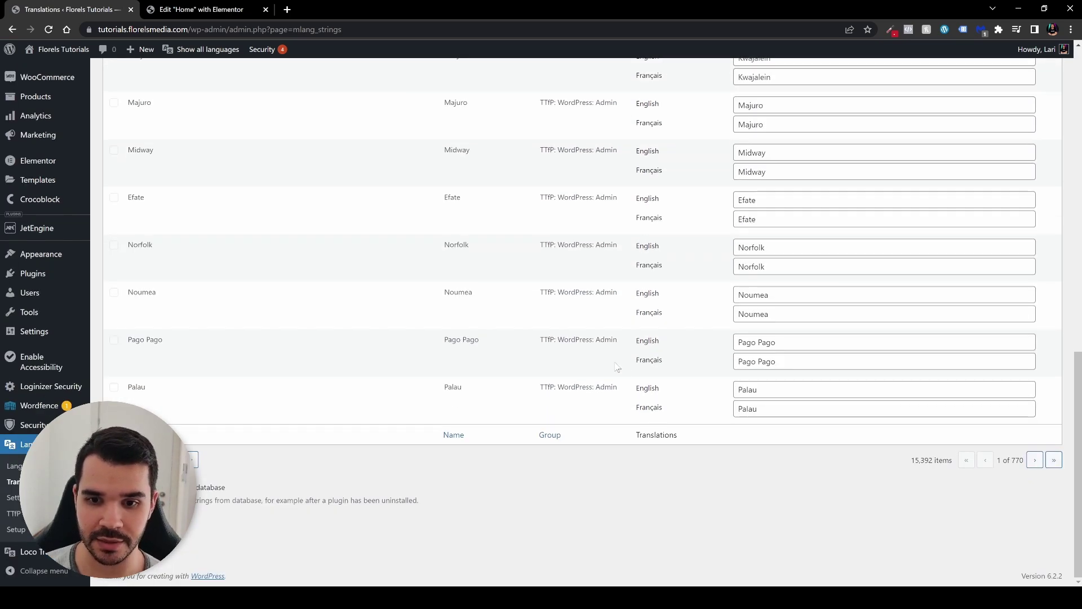
{"action": "scroll", "coordinate": [619, 321], "scroll_direction": "up", "scroll_amount": 12}
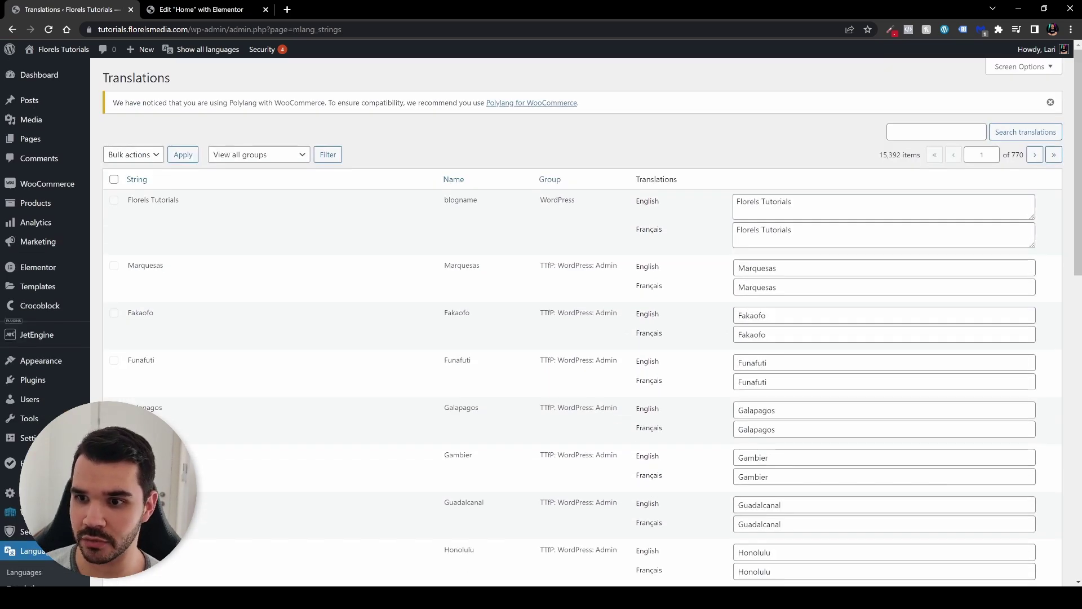
{"action": "double_click", "coordinate": [981, 154]}
{"action": "type", "text": "100"}
{"action": "key", "text": "Return"}
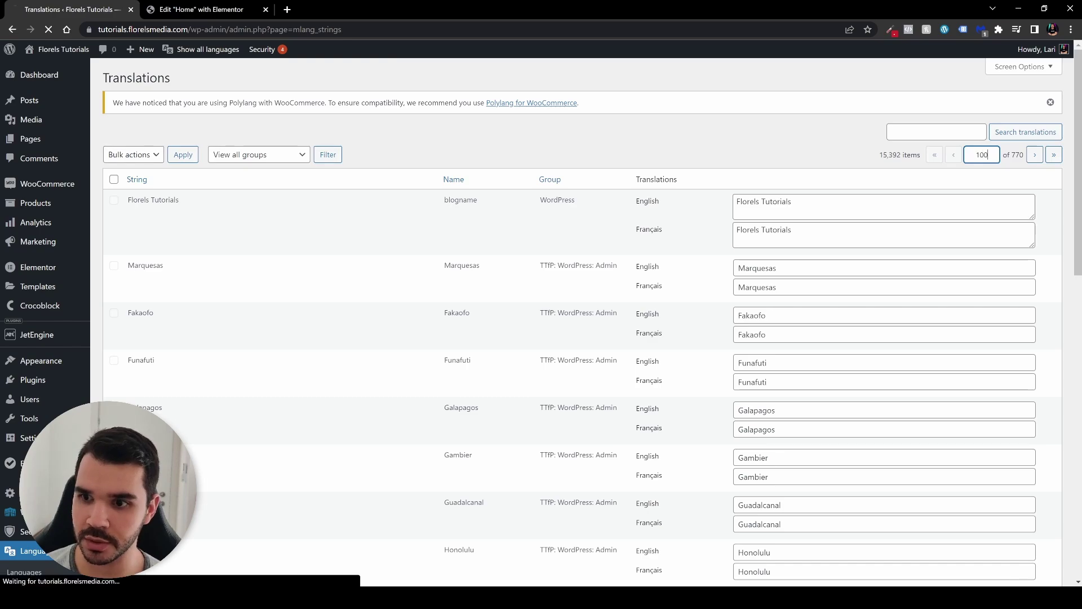
{"action": "scroll", "coordinate": [599, 220], "scroll_direction": "down", "scroll_amount": 5}
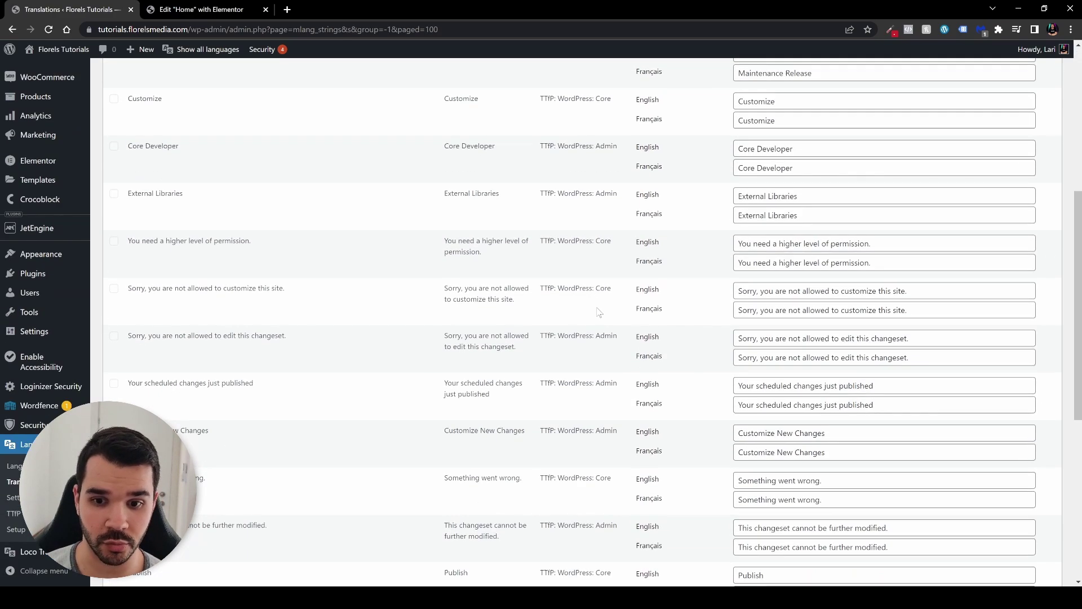
{"action": "scroll", "coordinate": [600, 336], "scroll_direction": "down", "scroll_amount": 6}
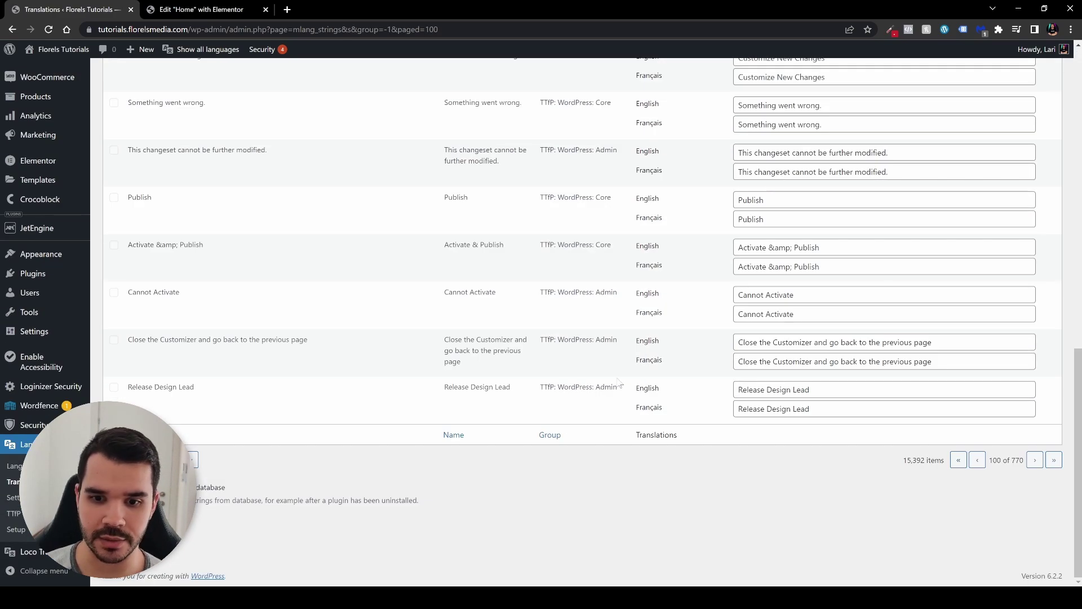
{"action": "scroll", "coordinate": [594, 358], "scroll_direction": "up", "scroll_amount": 8}
{"action": "scroll", "coordinate": [594, 358], "scroll_direction": "up", "scroll_amount": 4}
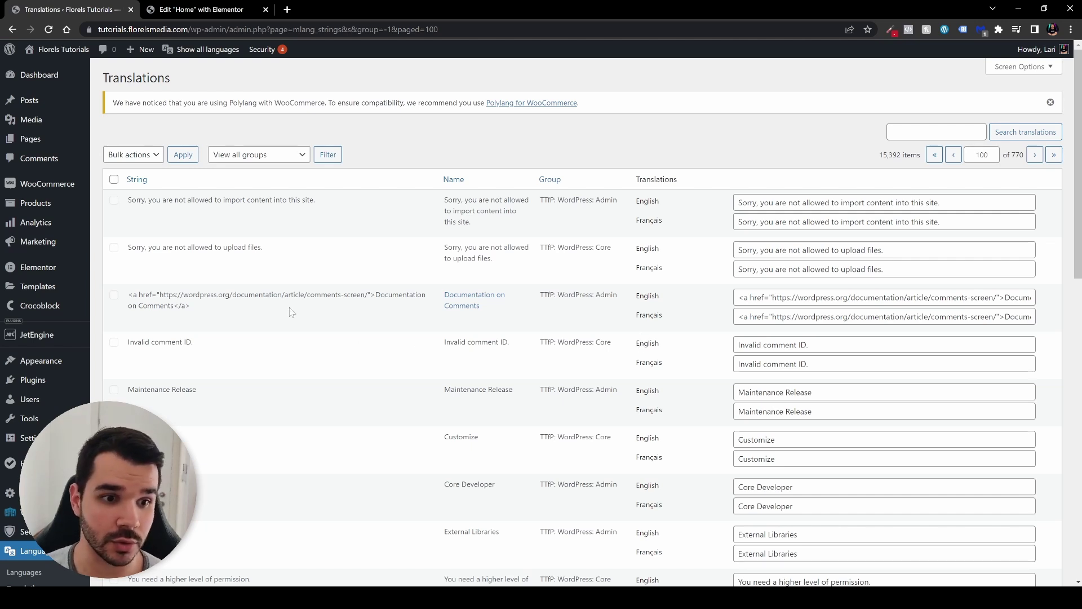
Open the Basic Form page for editing, enter "Basic Form France" as its French translation, and add a new French page for it
{"action": "left_click", "coordinate": [40, 141]}
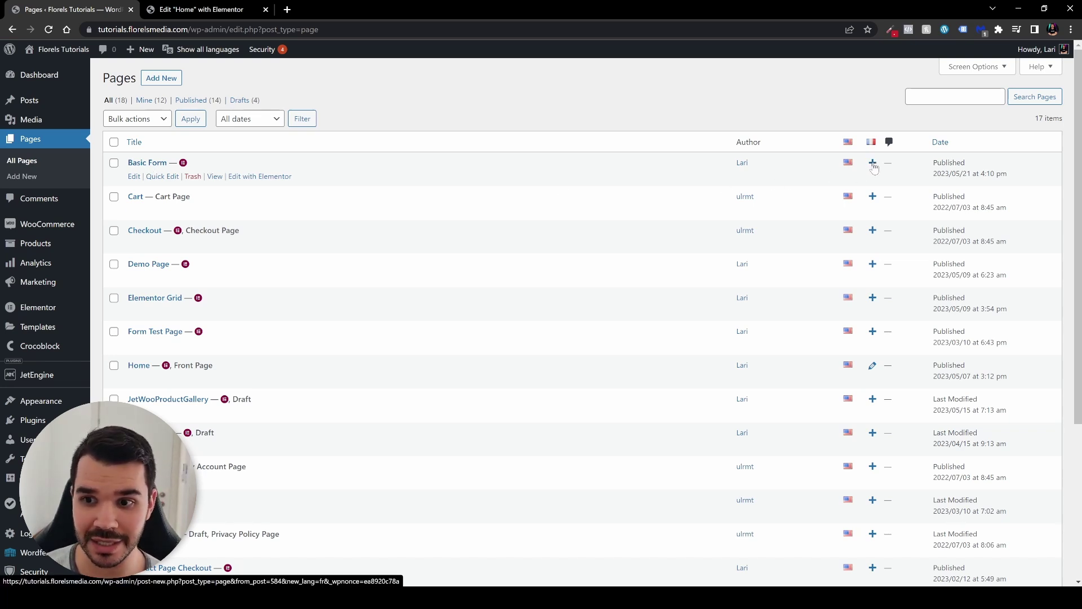
{"action": "left_click", "coordinate": [135, 177]}
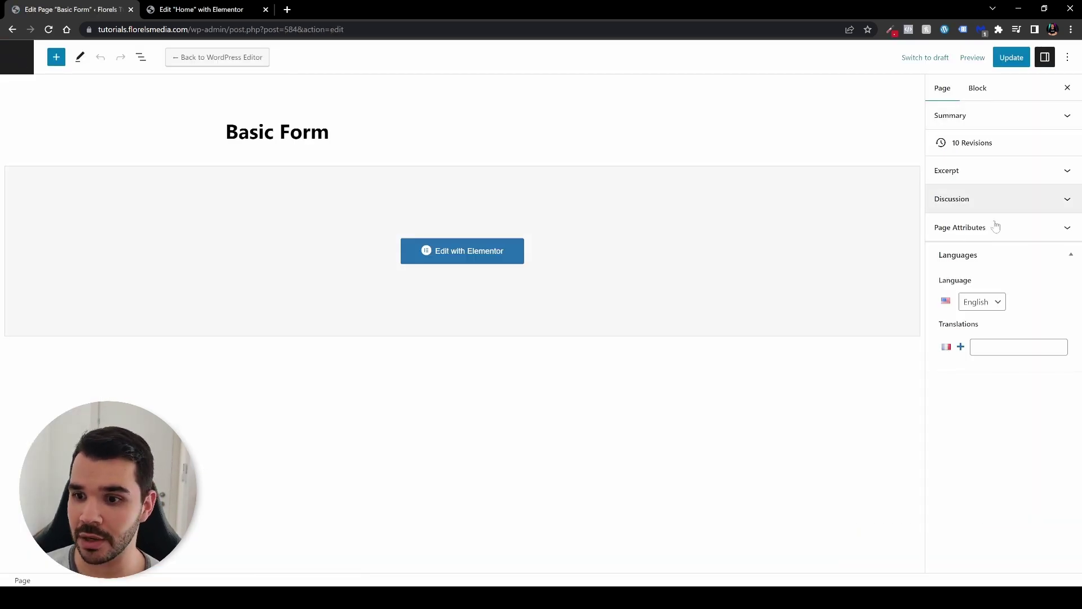
{"action": "left_click", "coordinate": [978, 375]}
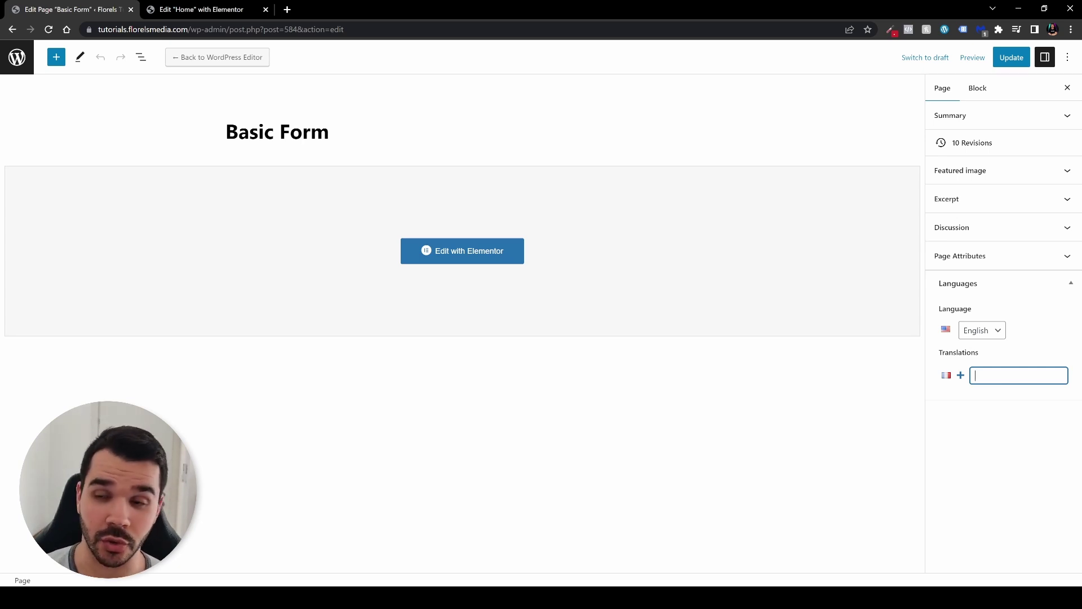
{"action": "type", "text": "Bas"}
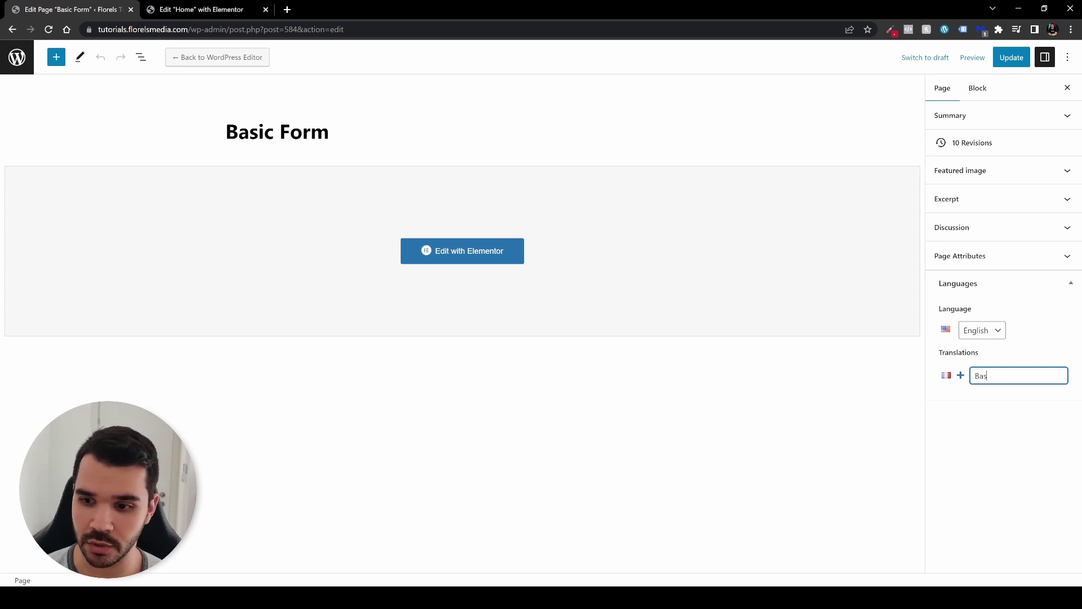
{"action": "type", "text": "ic Form"}
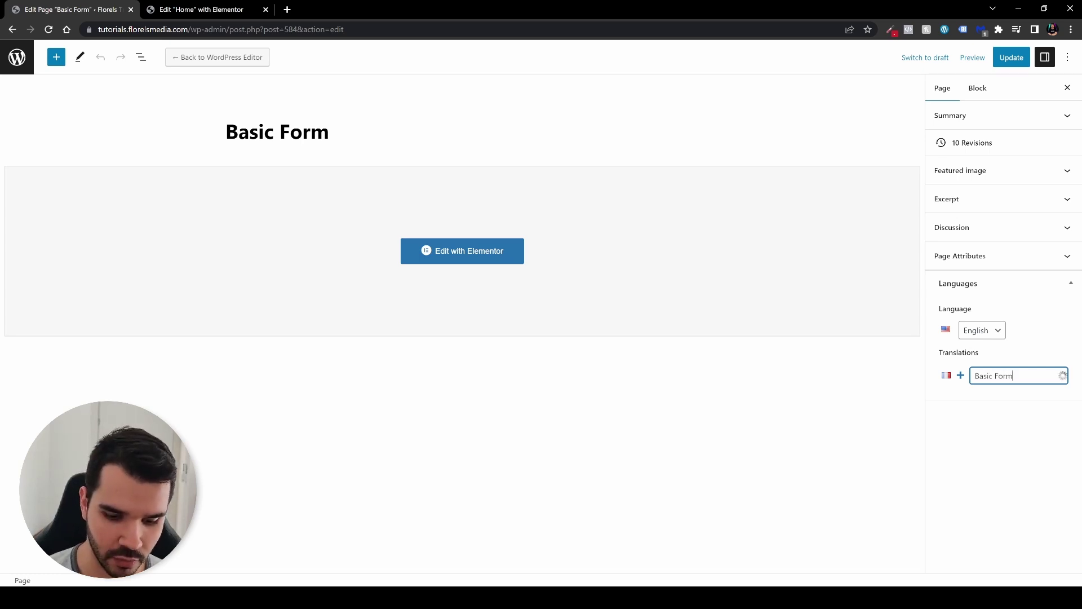
{"action": "type", "text": " Franc"}
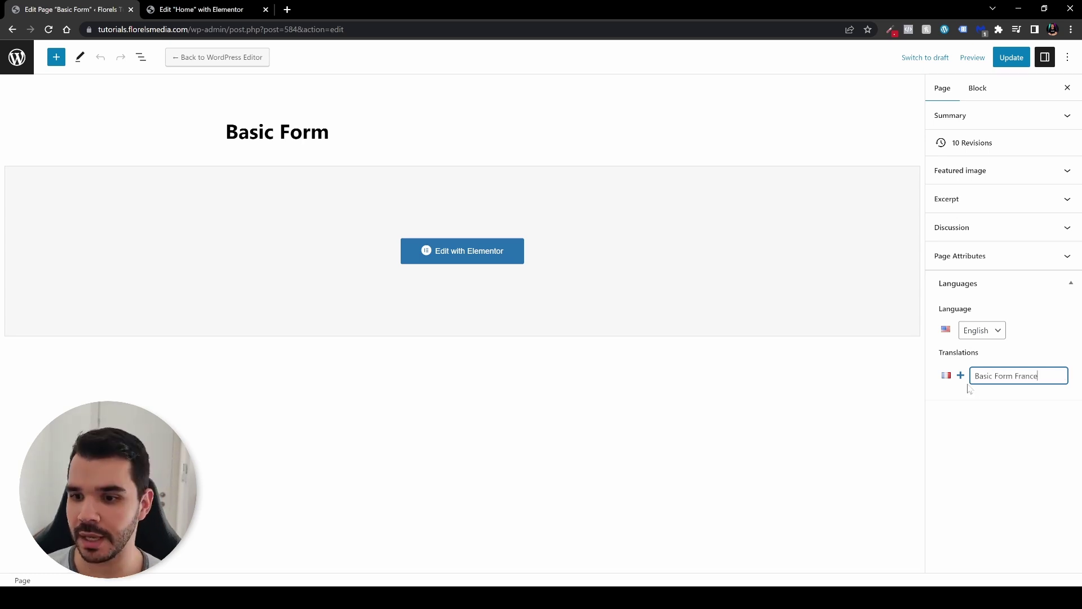
{"action": "type", "text": "e"}
{"action": "left_click", "coordinate": [960, 375]}
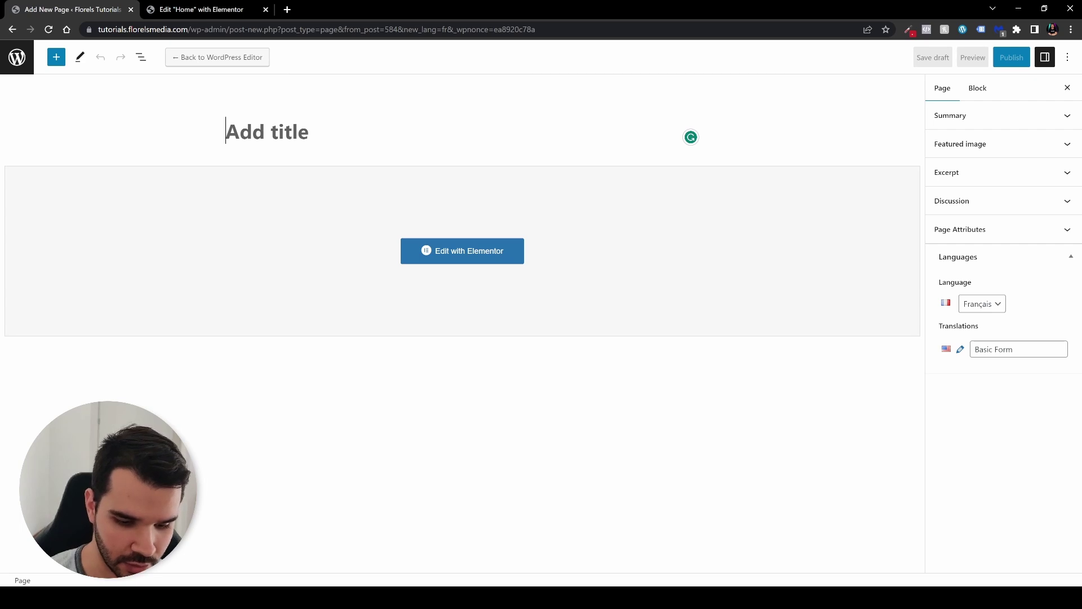
Title the new French page "Basic Form France" and publish it
{"action": "type", "text": "Fo"}
{"action": "key", "text": "BackSpace"}
{"action": "key", "text": "BackSpace"}
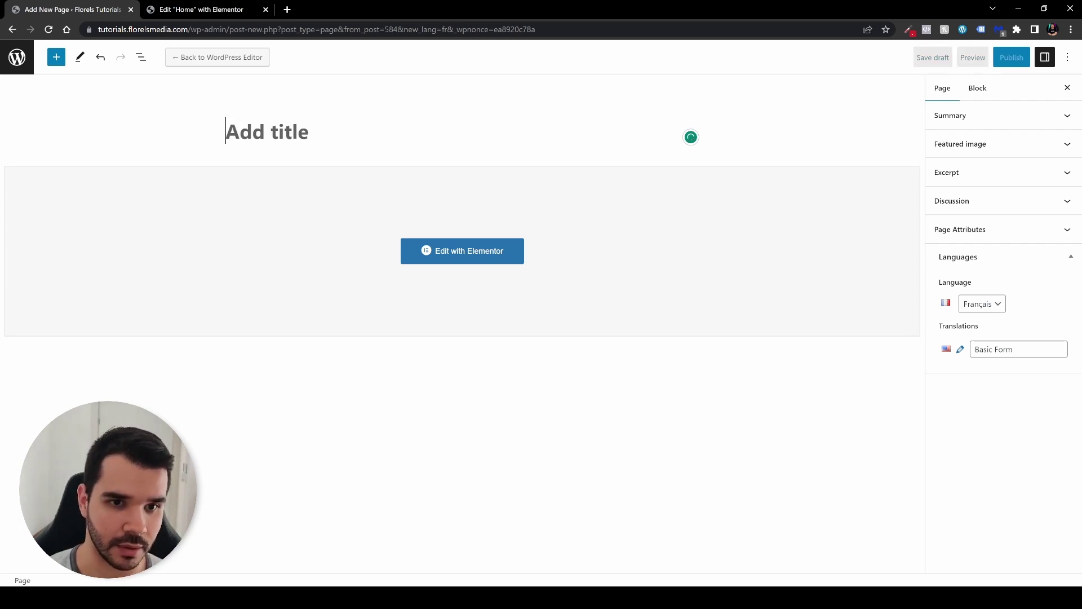
{"action": "type", "text": "Basic For"}
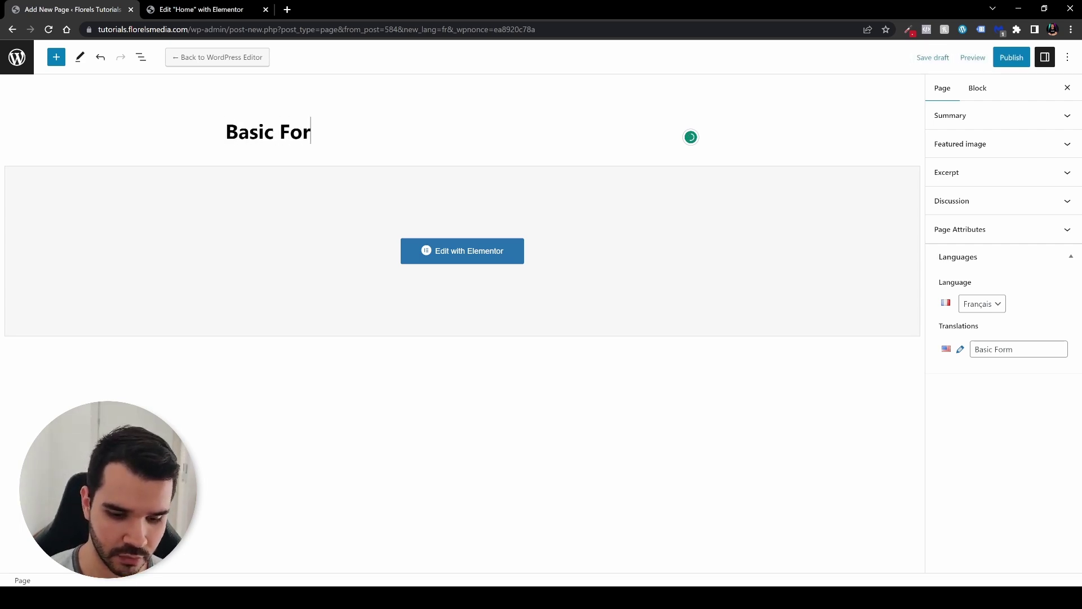
{"action": "type", "text": "m Frane"}
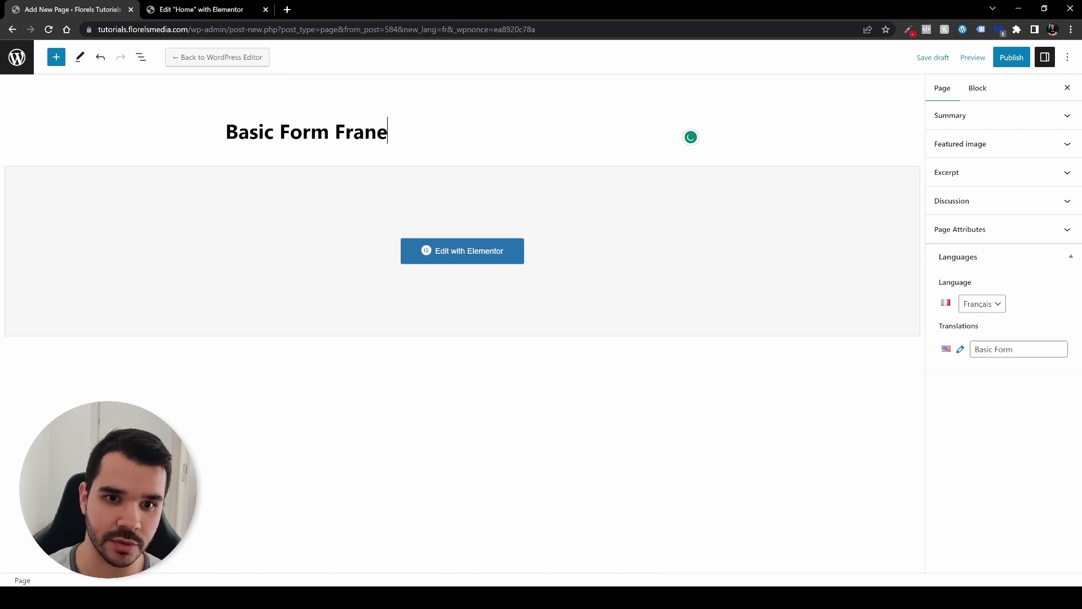
{"action": "key", "text": "BackSpace"}
{"action": "key", "text": "BackSpace"}
{"action": "type", "text": "nce"}
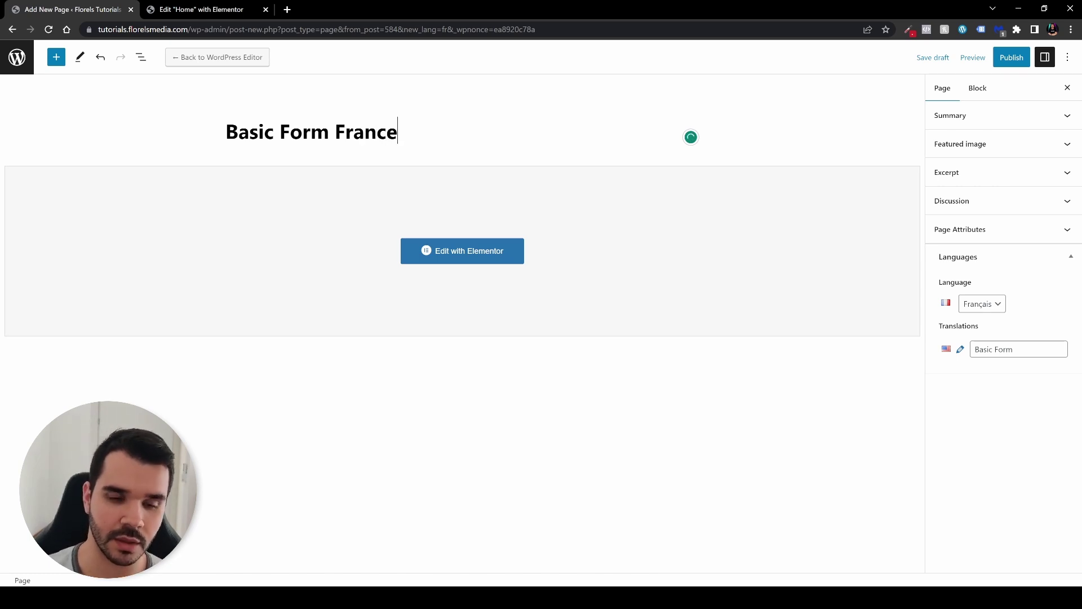
{"action": "left_click", "coordinate": [1013, 60]}
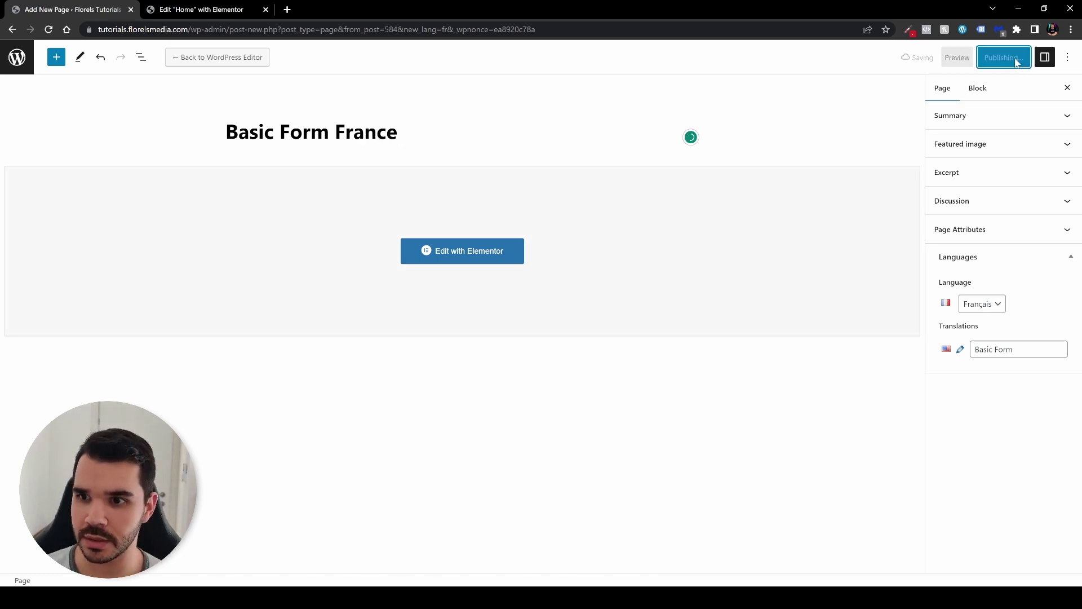
Open the French page in Elementor, check its copied form, page settings and language entries, and exit to the pages list
{"action": "left_click", "coordinate": [469, 257]}
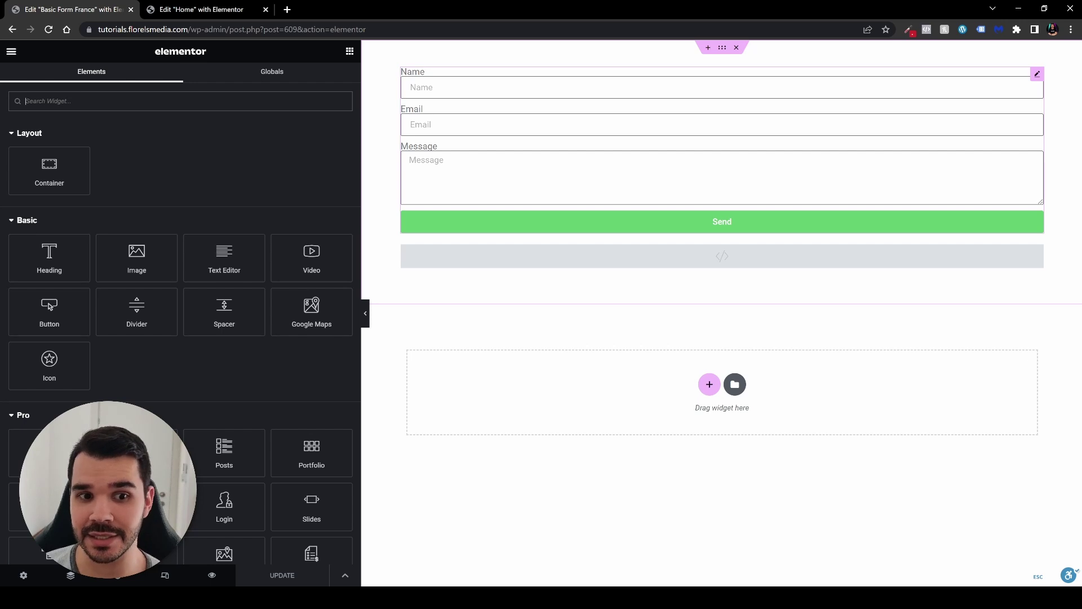
{"action": "left_click", "coordinate": [23, 574]}
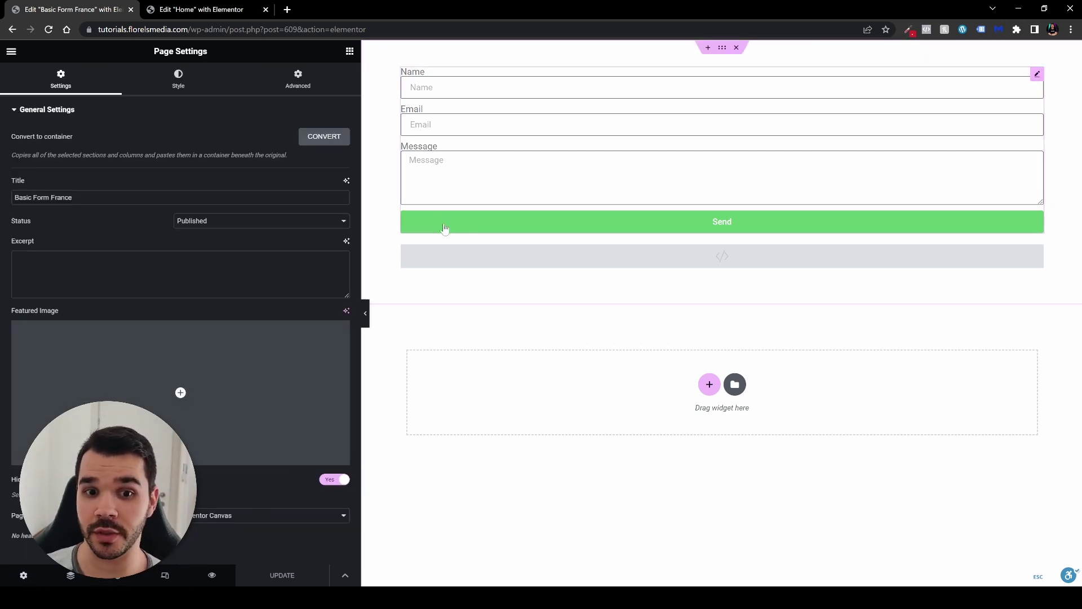
{"action": "left_click", "coordinate": [11, 53]}
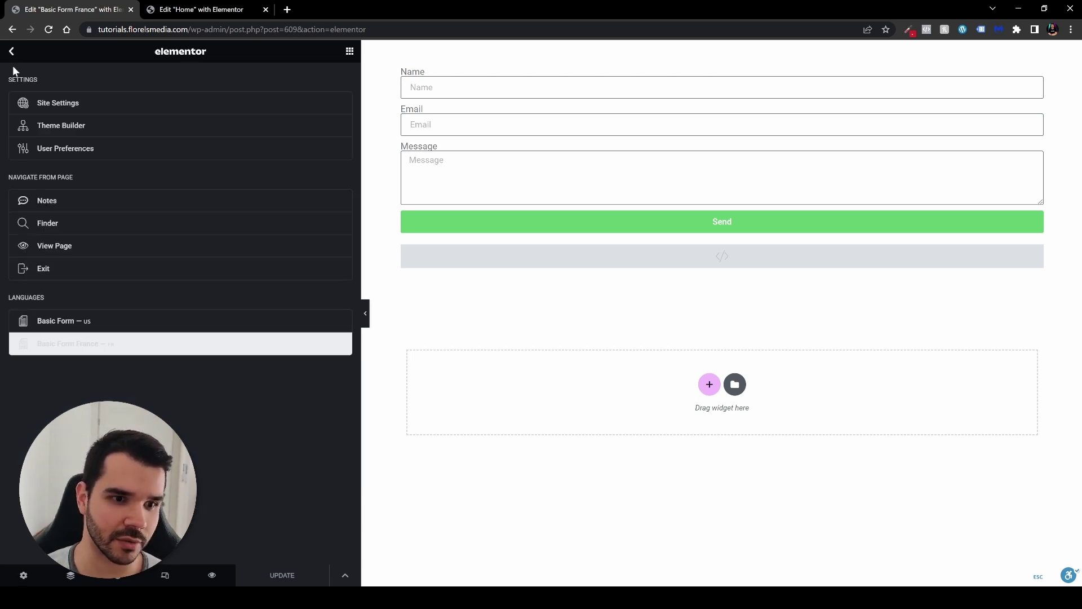
{"action": "left_click", "coordinate": [47, 268]}
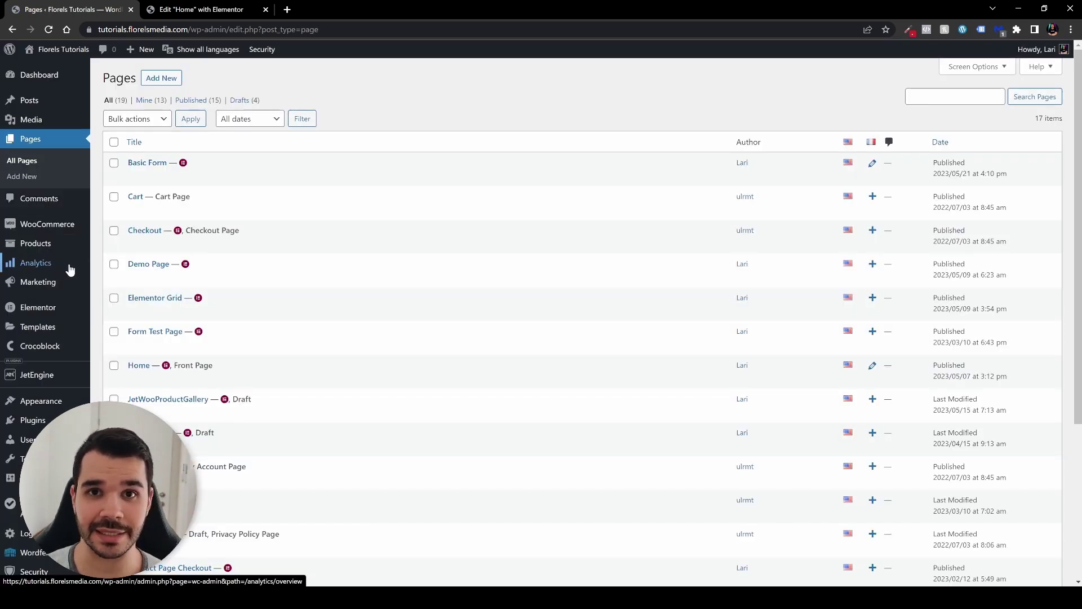